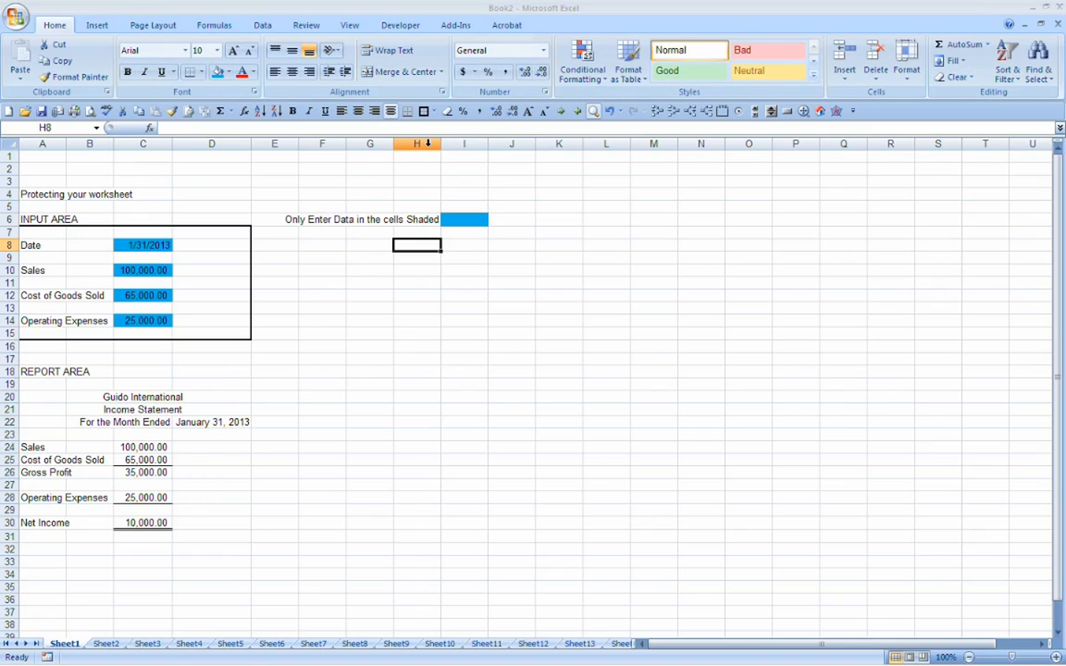
- Examine the worksheet title in A4 and the INPUT AREA heading in A6
key("Left")
key("Left")
key("Left")
key("Left")
key("Left")
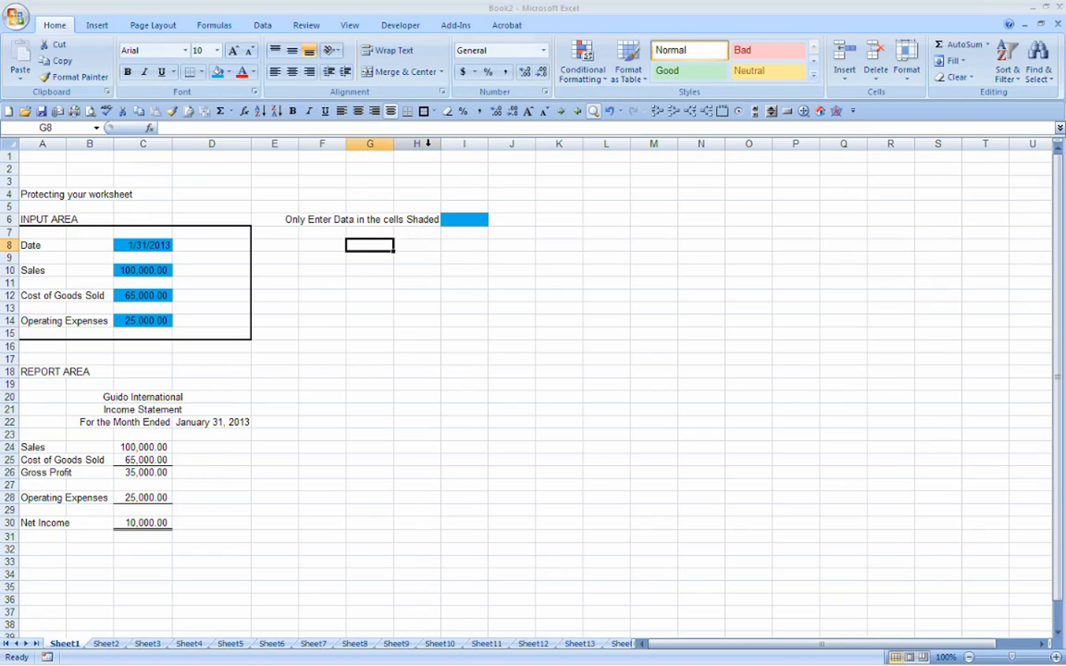
key("Left")
key("Left")
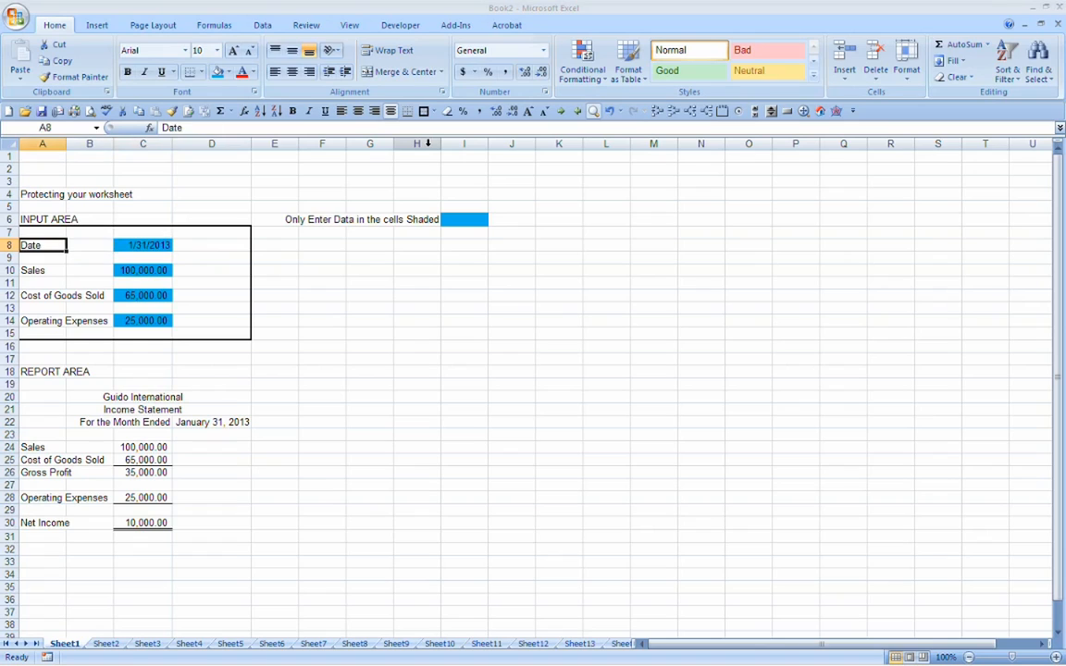
key("Up")
key("Up")
key("Up")
key("Up")
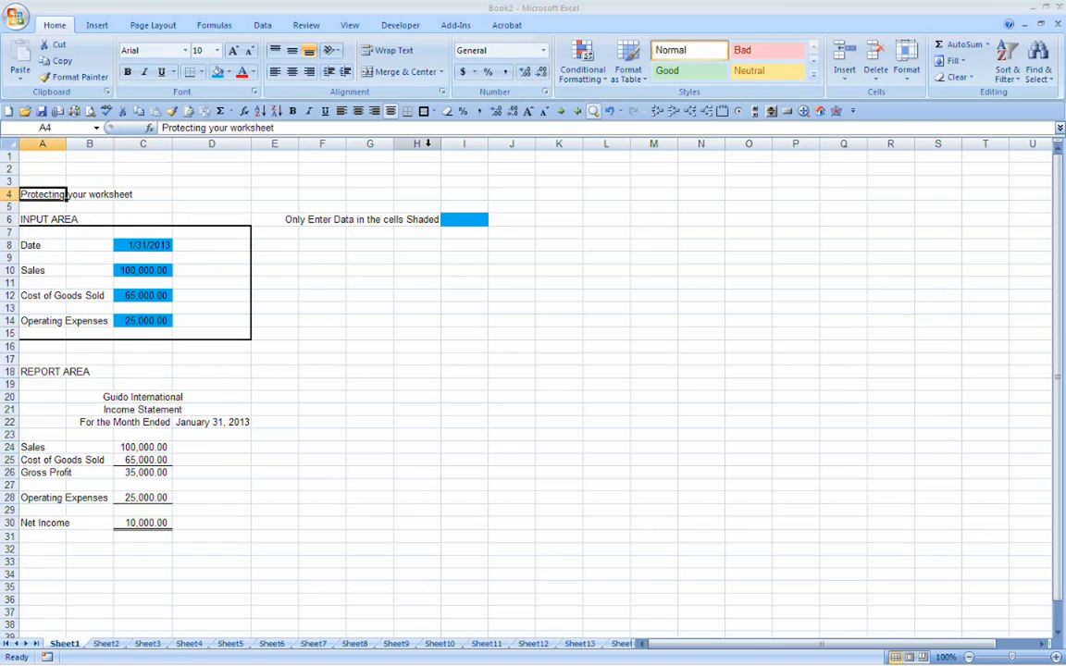
key("Down")
key("Down")
key("Up")
key("Up")
key("Down")
key("Down")
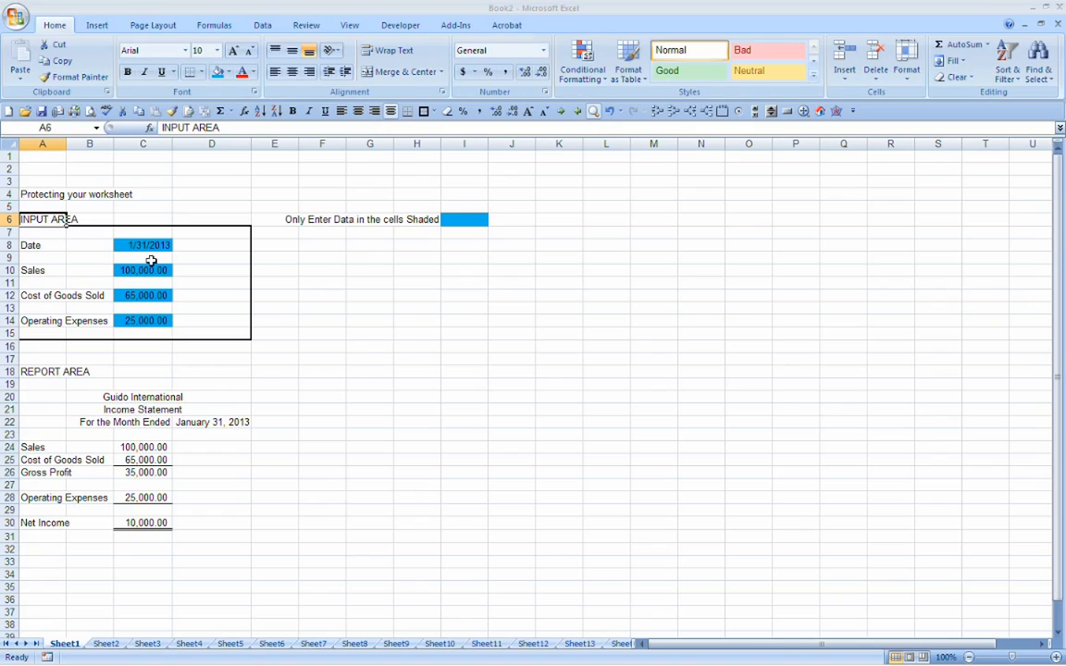
- Examine the input labels in column A, from Date down to Operating Expenses
key("Down")
key("Down")
key("Down")
key("Down")
key("Down")
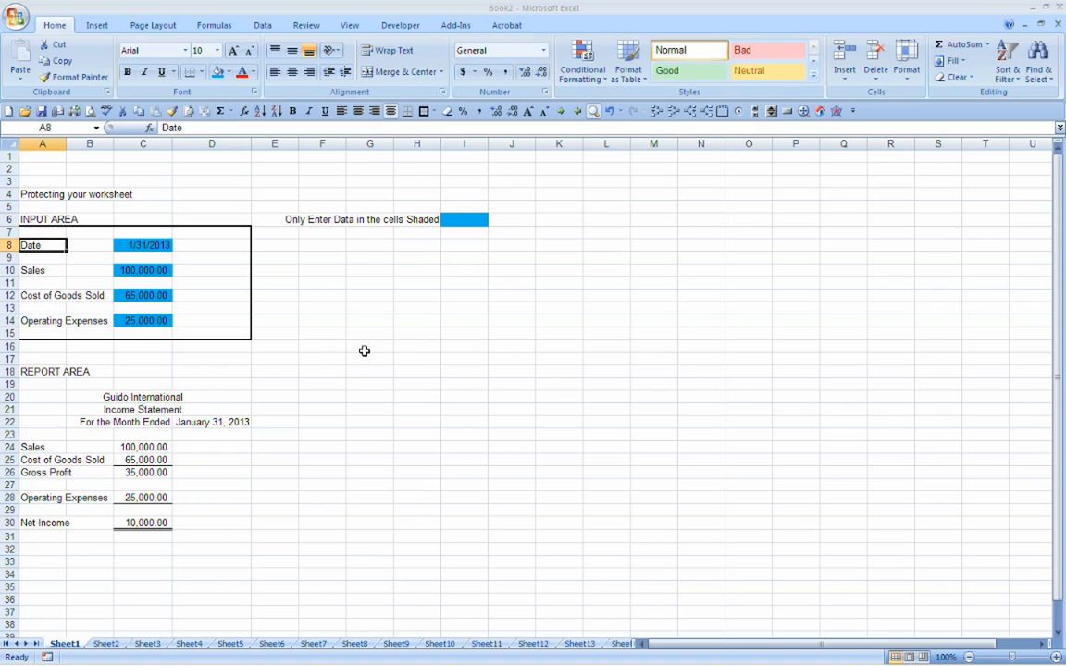
key("Down")
key("Down")
key("Down")
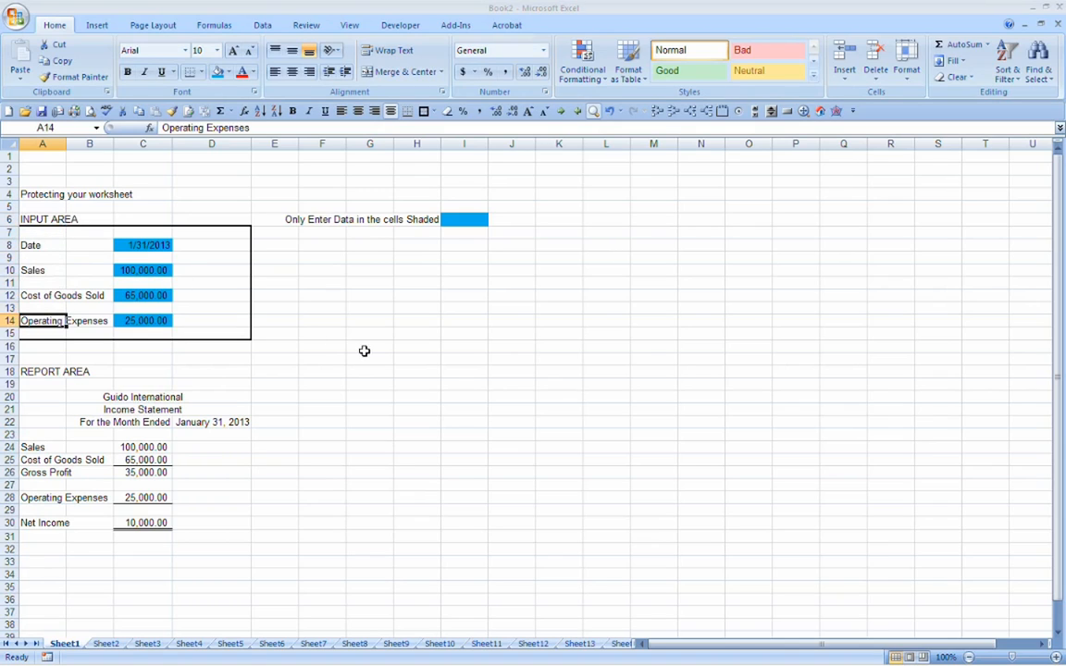
- Examine the shaded data entry cells of the input area in column C, from C8 to C14
key("Right")
key("Right")
key("Up")
key("Up")
key("Up")
key("Up")
key("Up")
key("Up")
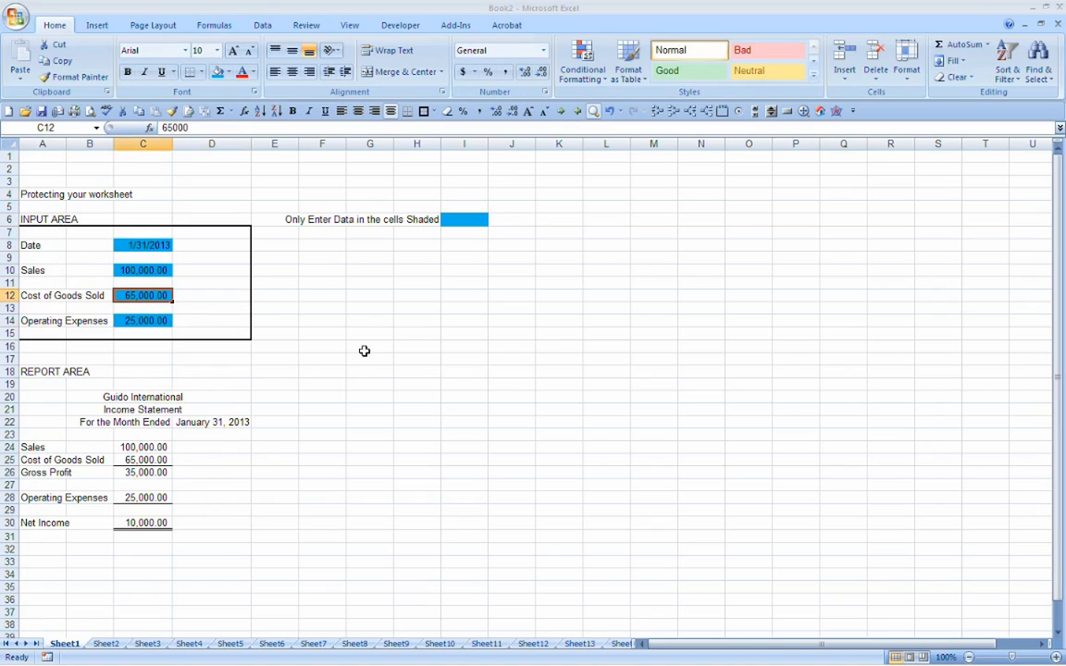
key("Down")
key("Down")
key("Down")
key("Down")
key("Down")
key("Down")
key("Down")
key("Down")
key("Down")
key("Down")
key("Down")
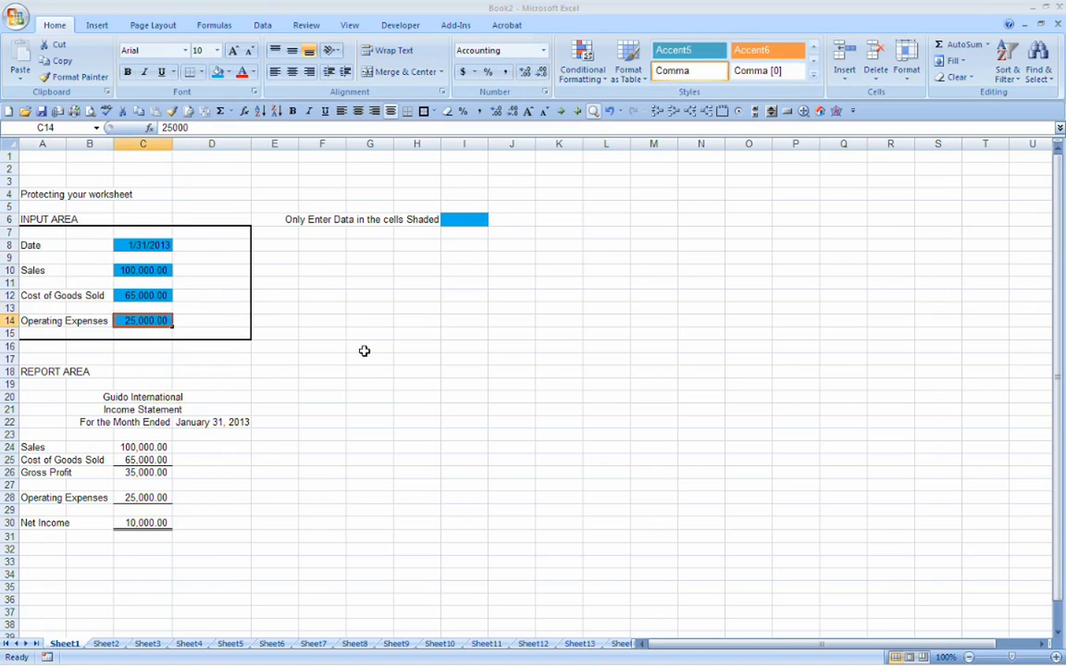
- Examine the REPORT AREA heading, the company name and the income statement line labels down to Net Income
key("Up")
key("Left")
key("Left")
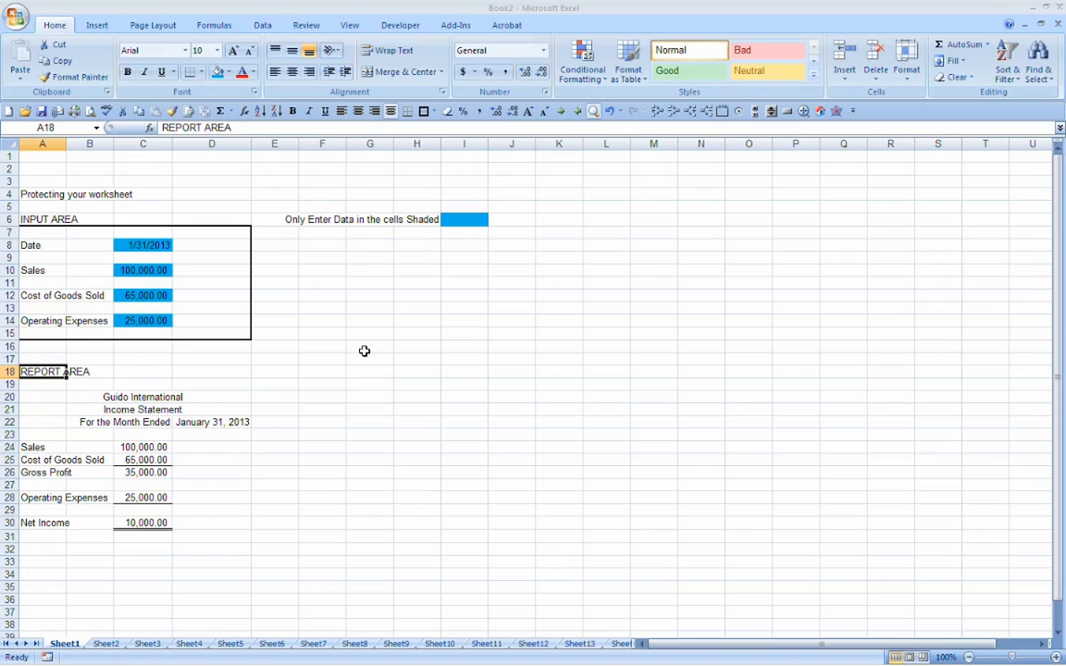
key("Right")
key("Right")
key("Down")
key("Down")
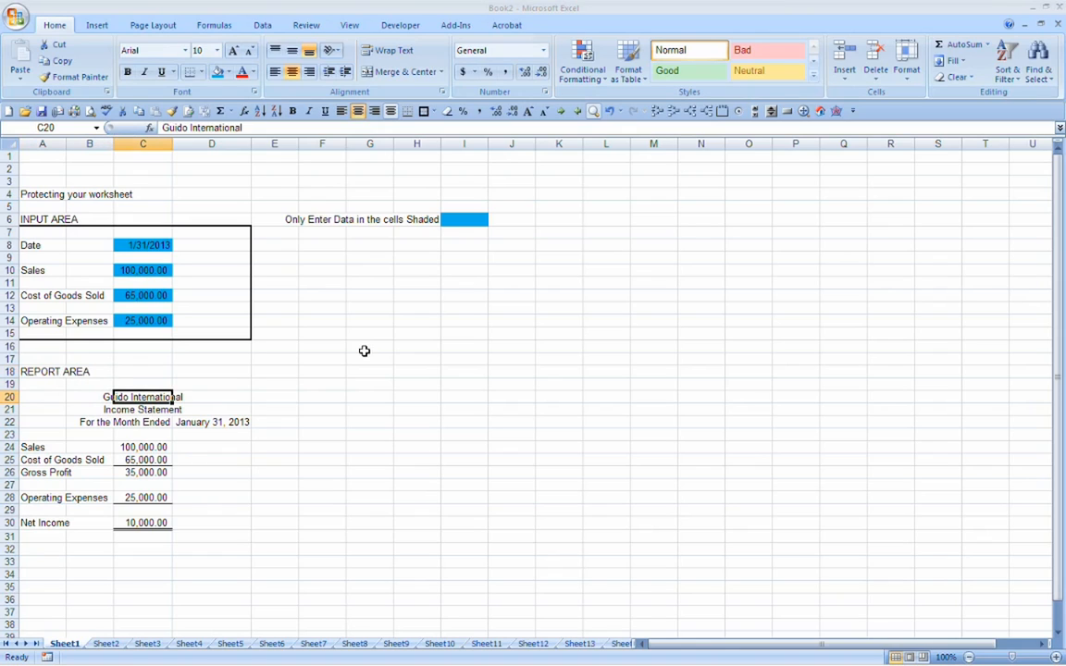
key("Left")
key("Down")
key("Down")
key("Down")
key("Down")
key("Left")
key("Down")
key("Down")
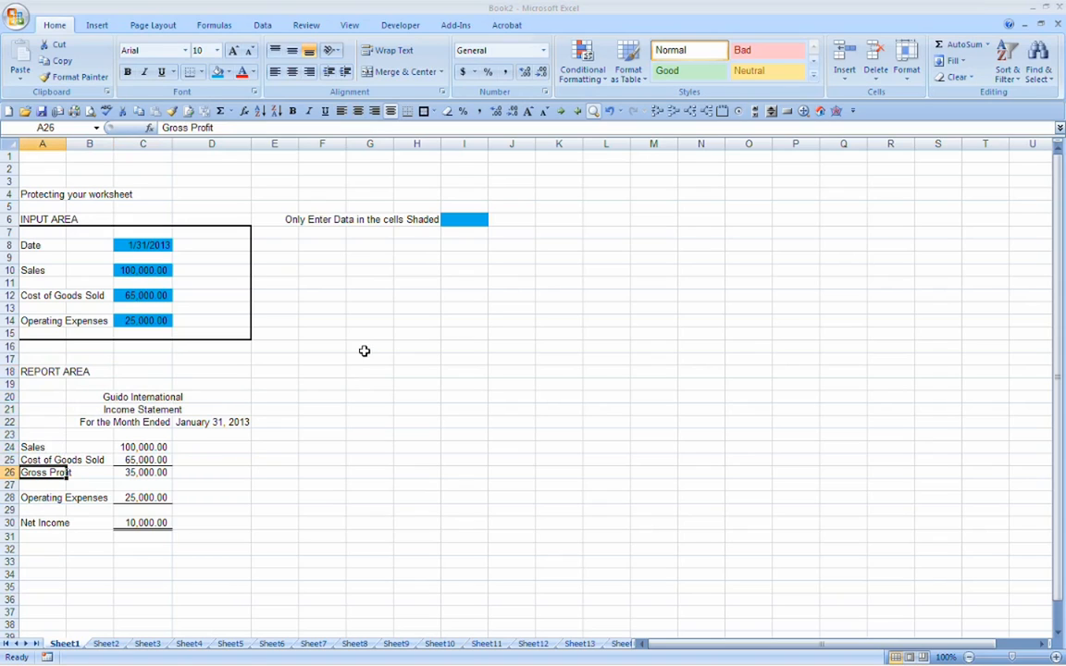
key("Down")
key("Down")
key("Down")
key("Down")
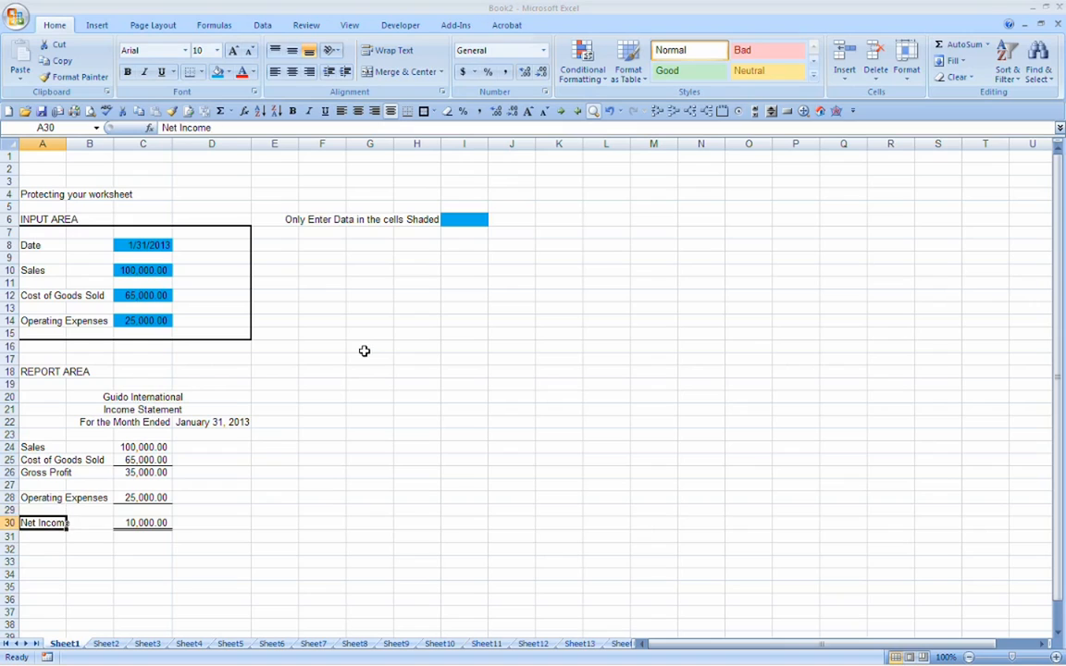
- Examine the income statement's heading lines in rows 20 to 22, including the date cell D22
key("Up")
key("Up")
key("Up")
key("Up")
key("Up")
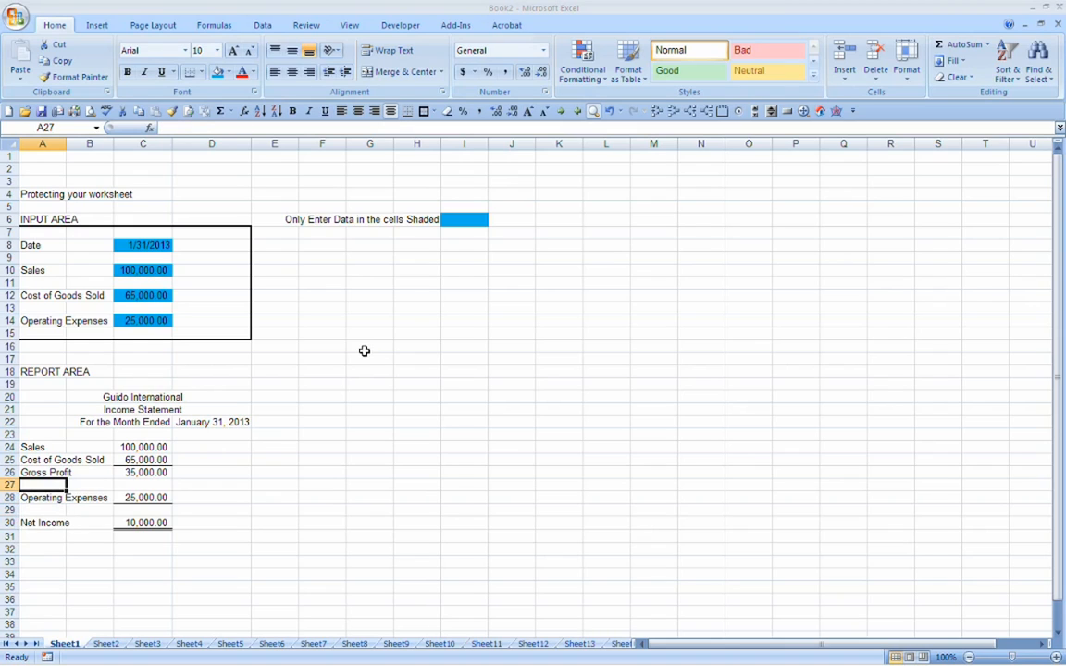
key("Right")
key("Up")
key("Up")
key("Right")
key("Up")
key("Up")
key("Up")
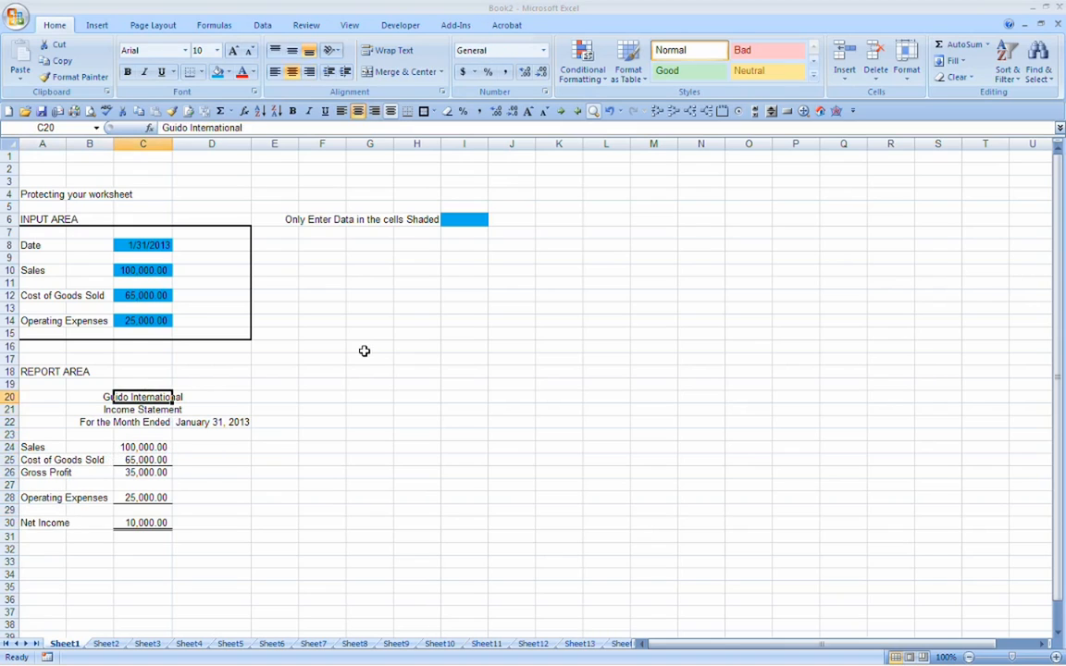
key("Down")
key("Down")
key("Left")
key("Right")
key("Right")
key("Left")
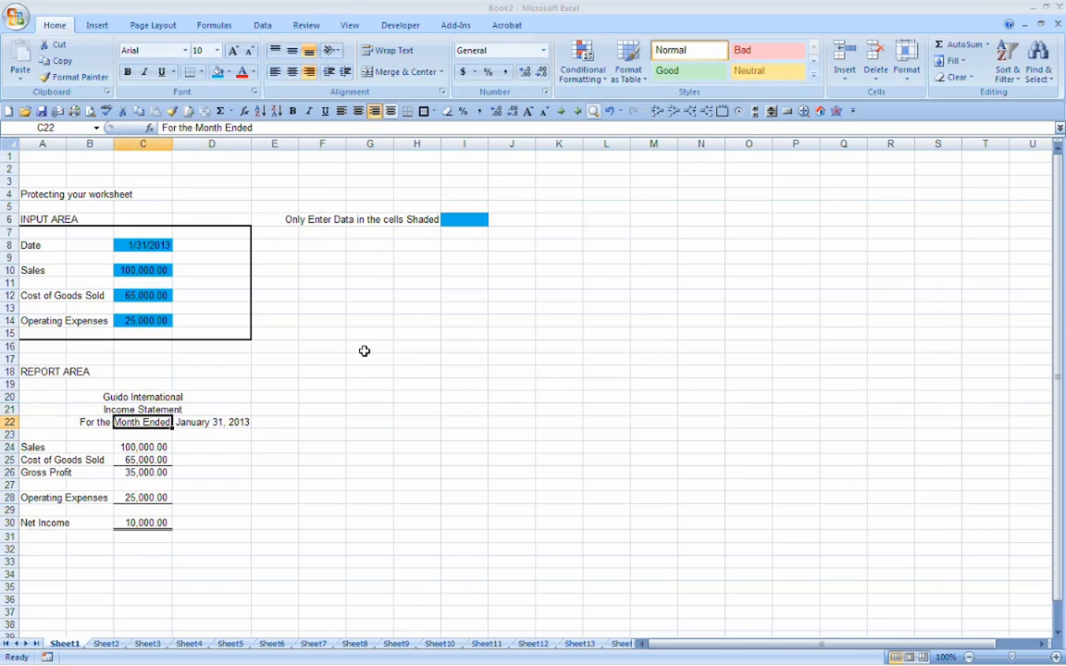
key("Left")
key("Right")
key("Right")
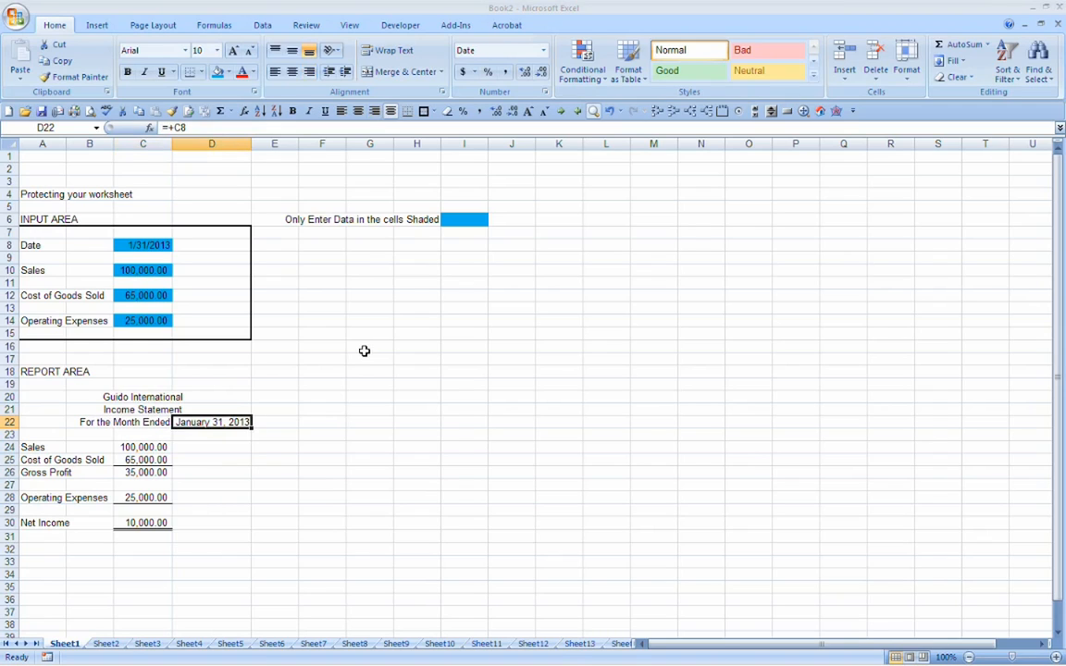
- Check which input cells feed the report's Sales, Cost of Goods Sold, Operating Expenses and date formulas
key("Left")
key("Down")
key("Down")
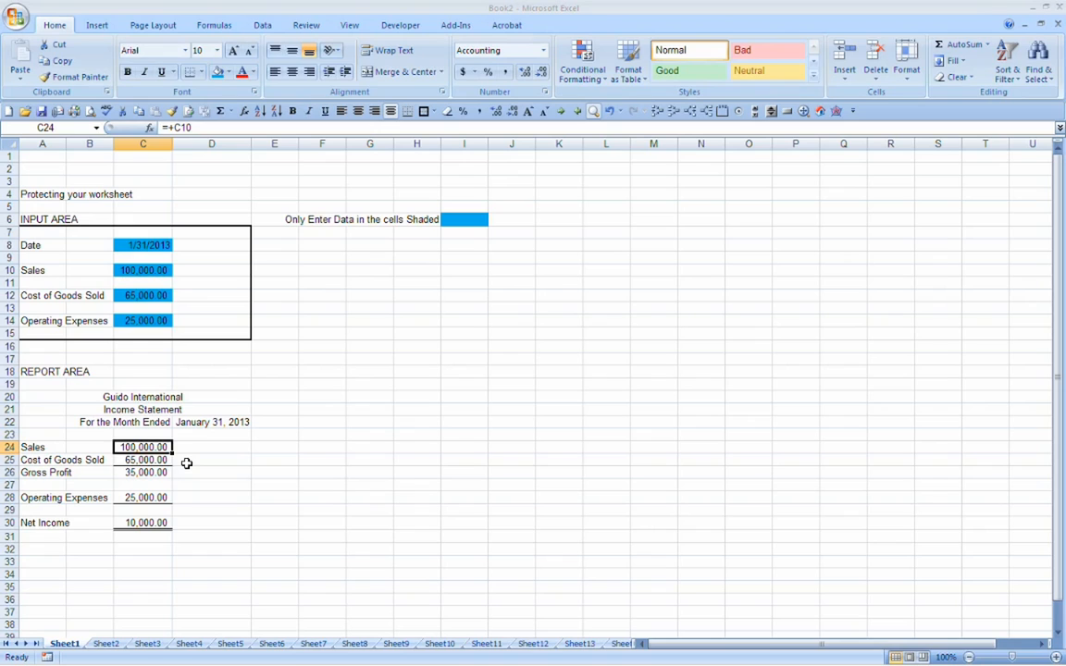
key("Down")
key("F2")
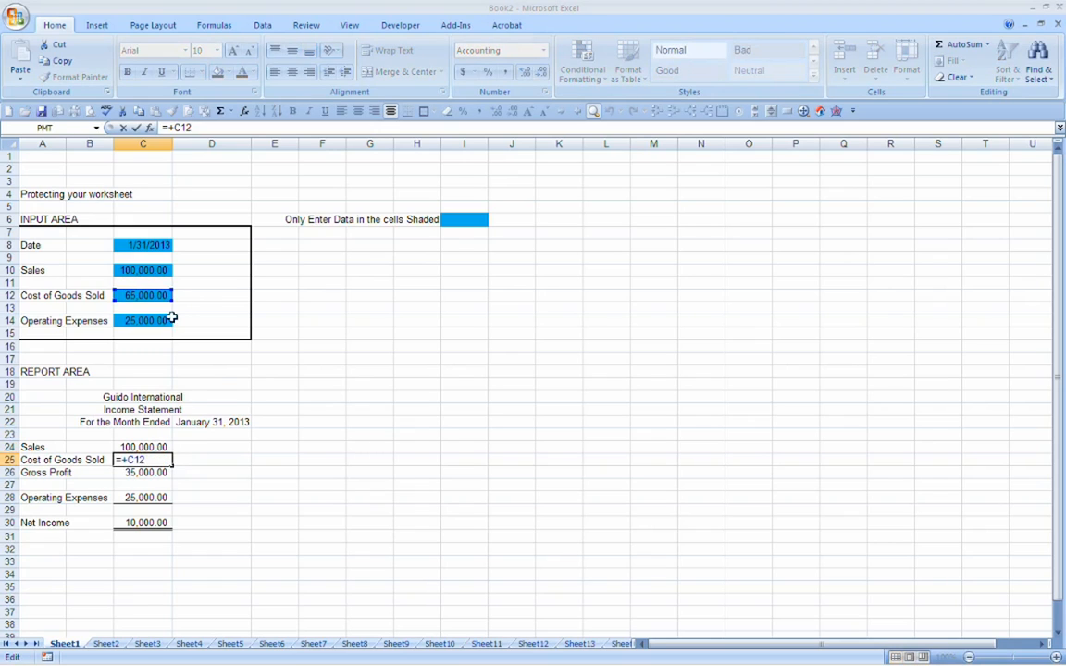
key("Escape")
key("Down")
key("Down")
key("Down")
key("F2")
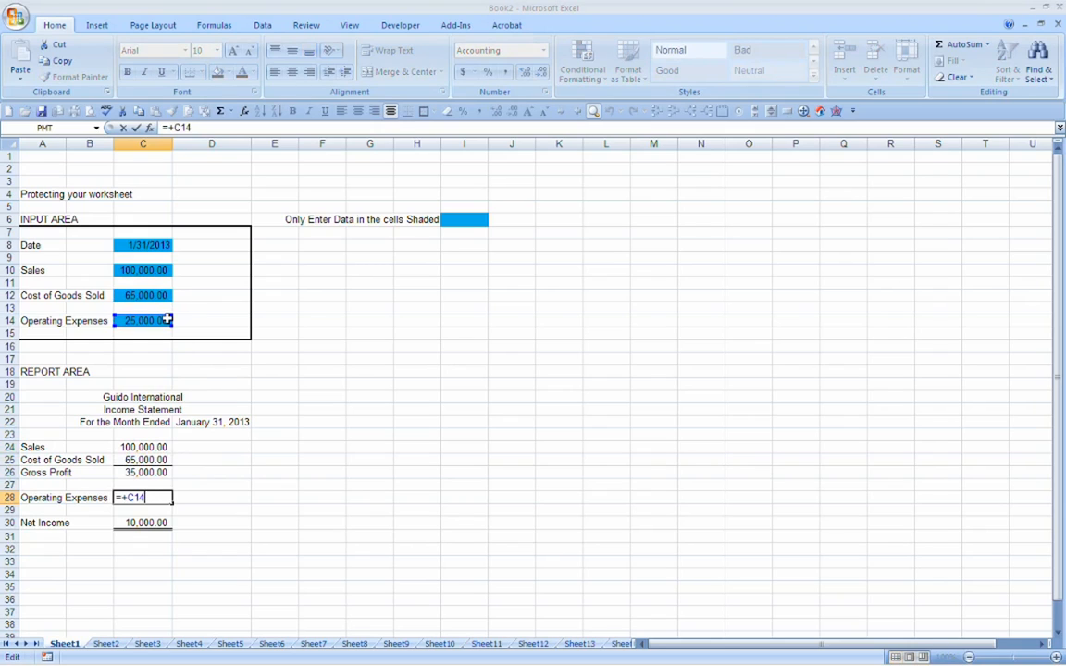
key("Escape")
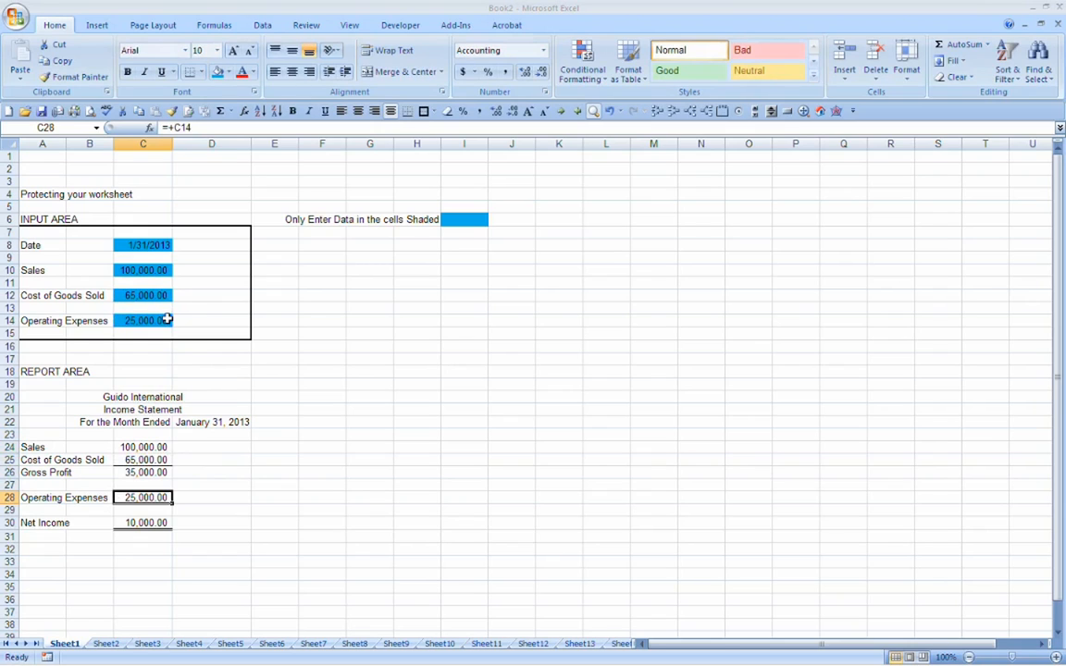
left_click(215, 422)
type("=+")
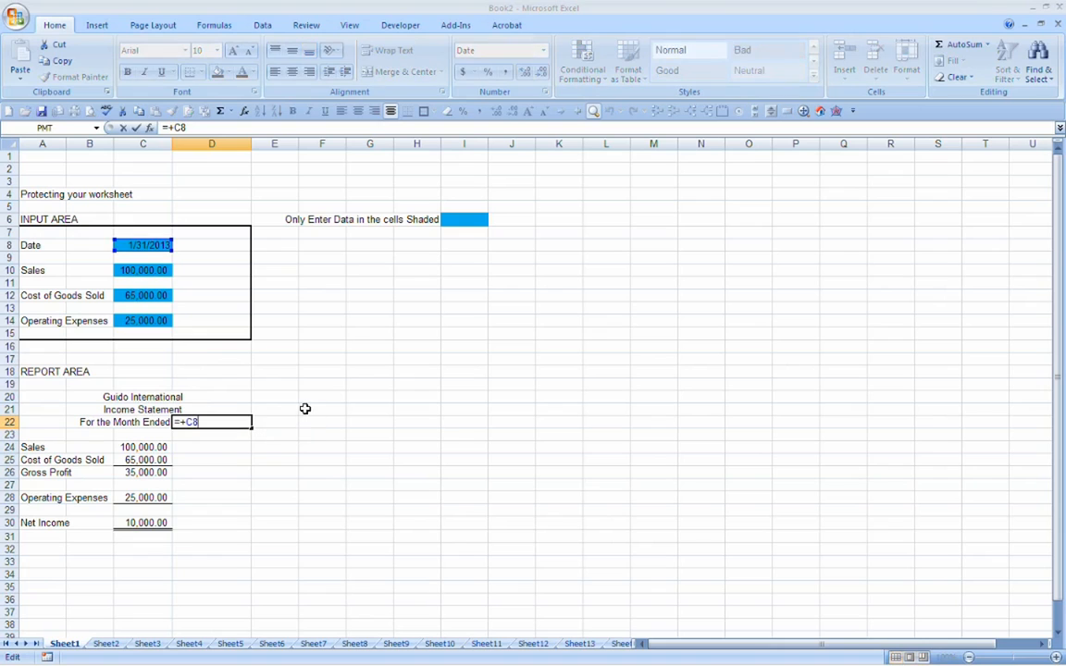
left_click(154, 250)
key("Return")
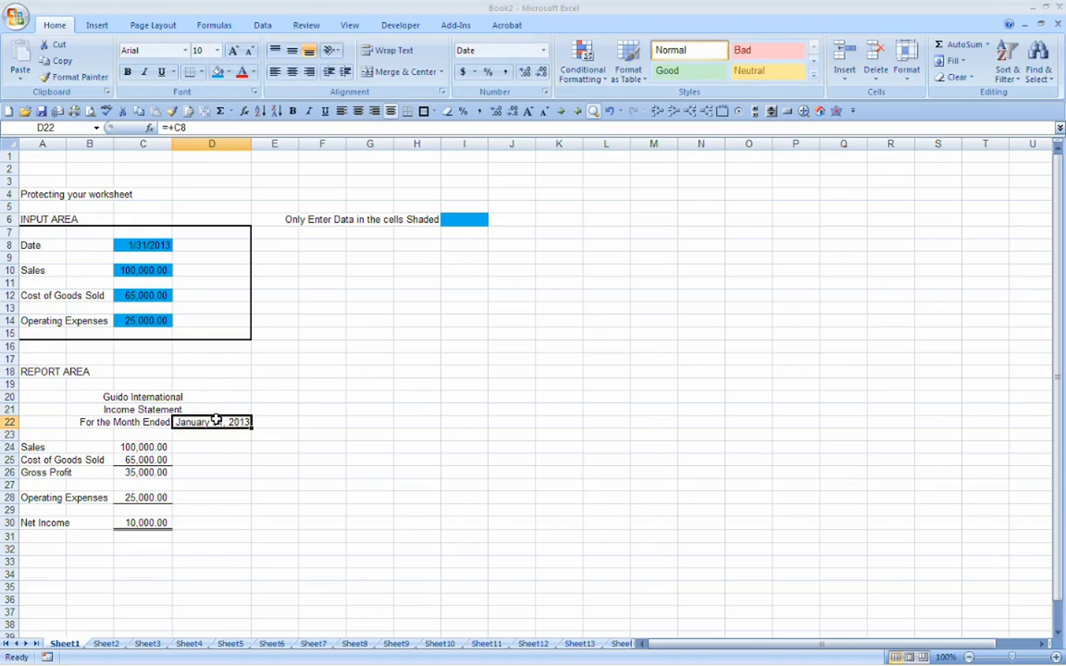
- Check the date format of D22 and the text alignment of the For the Month Ended label in C22
right_click(217, 419)
left_click(269, 596)
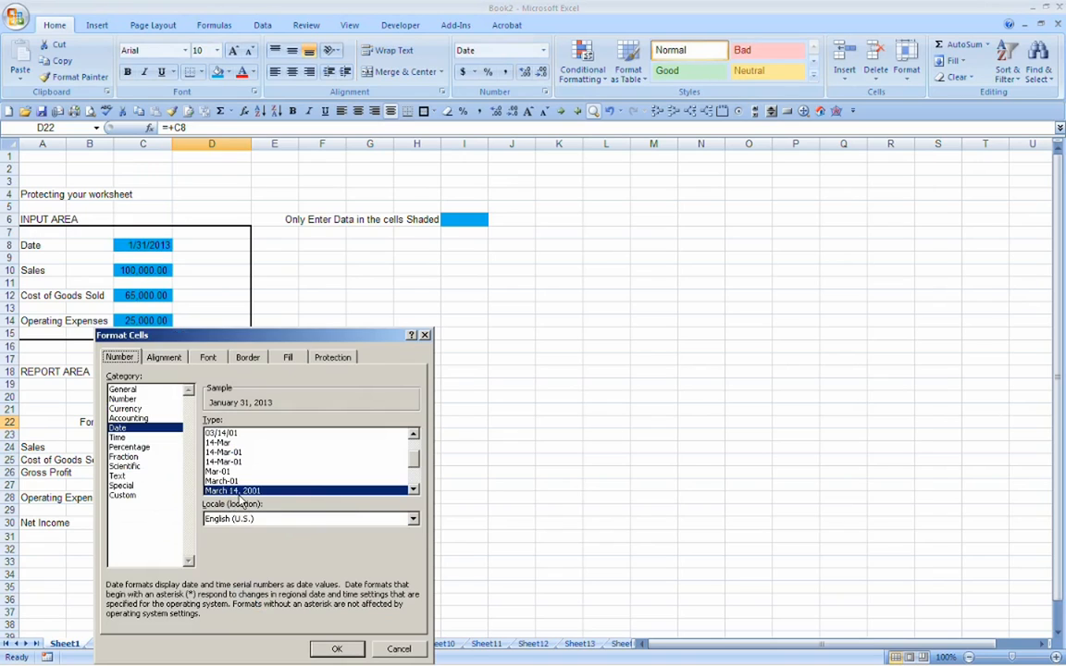
key("Return")
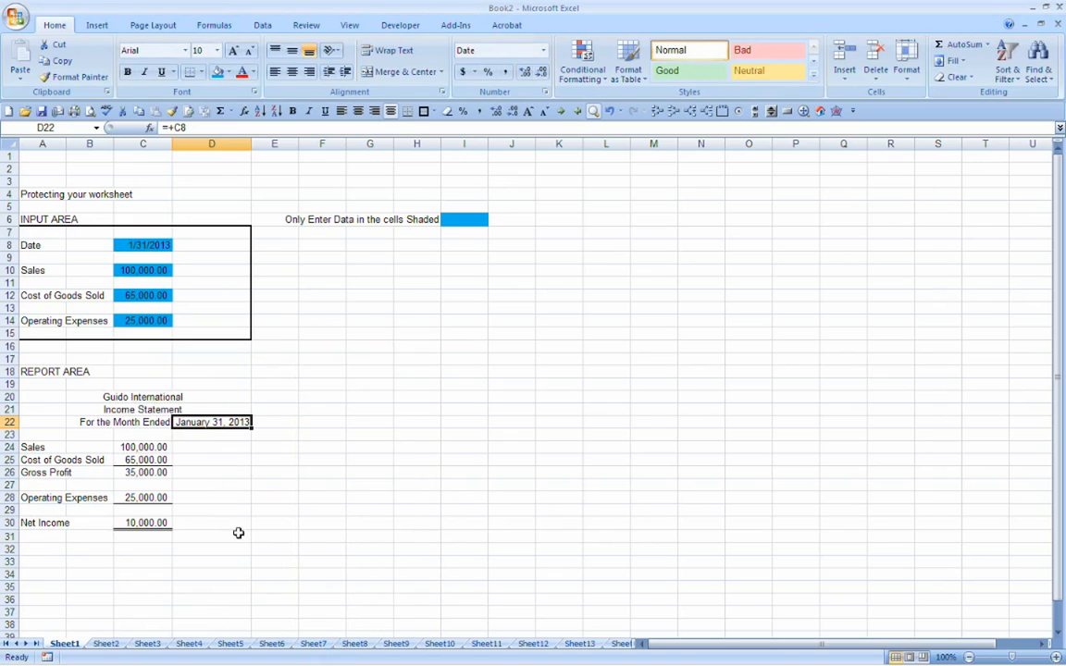
left_click(133, 421)
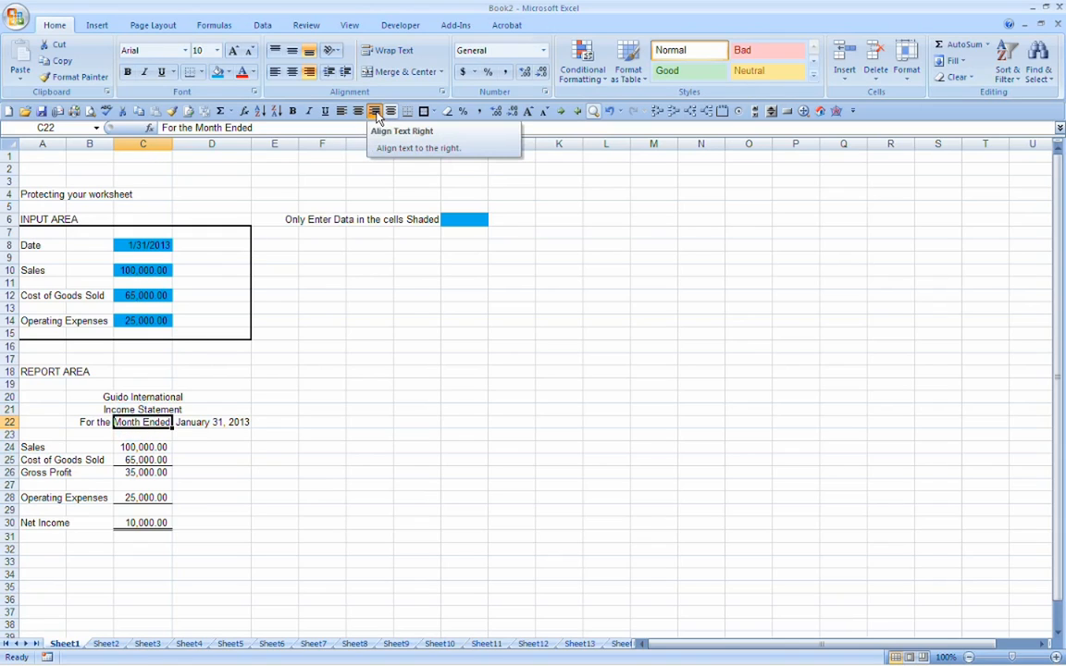
left_click(198, 421)
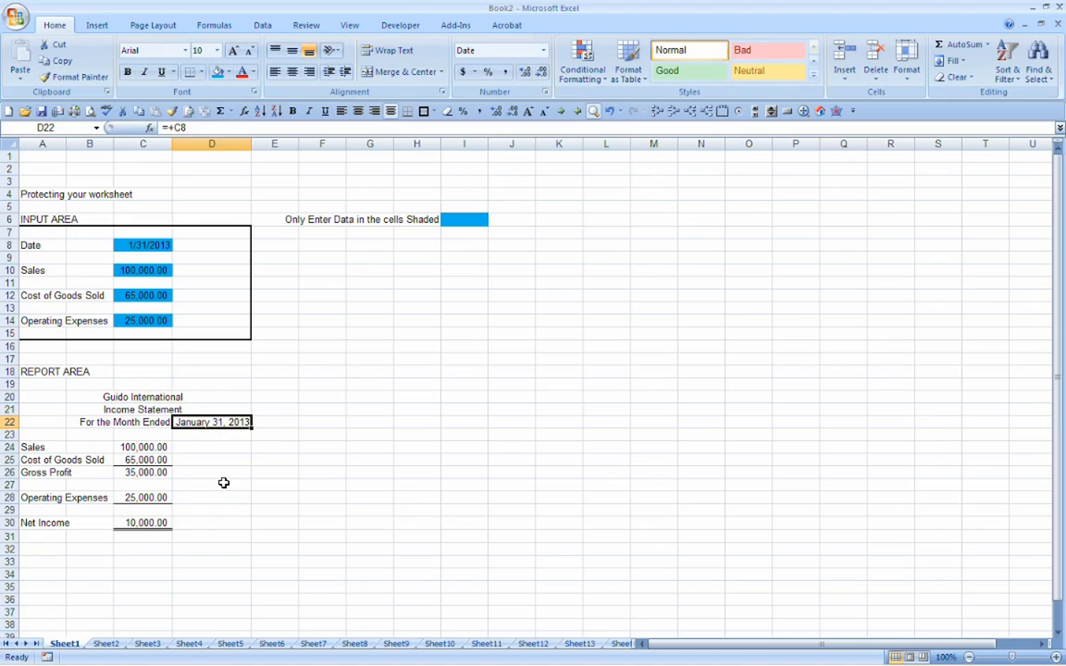
- Enter the formula +C24/$C$24 in D24 to express Sales as a share of sales
left_click(222, 448)
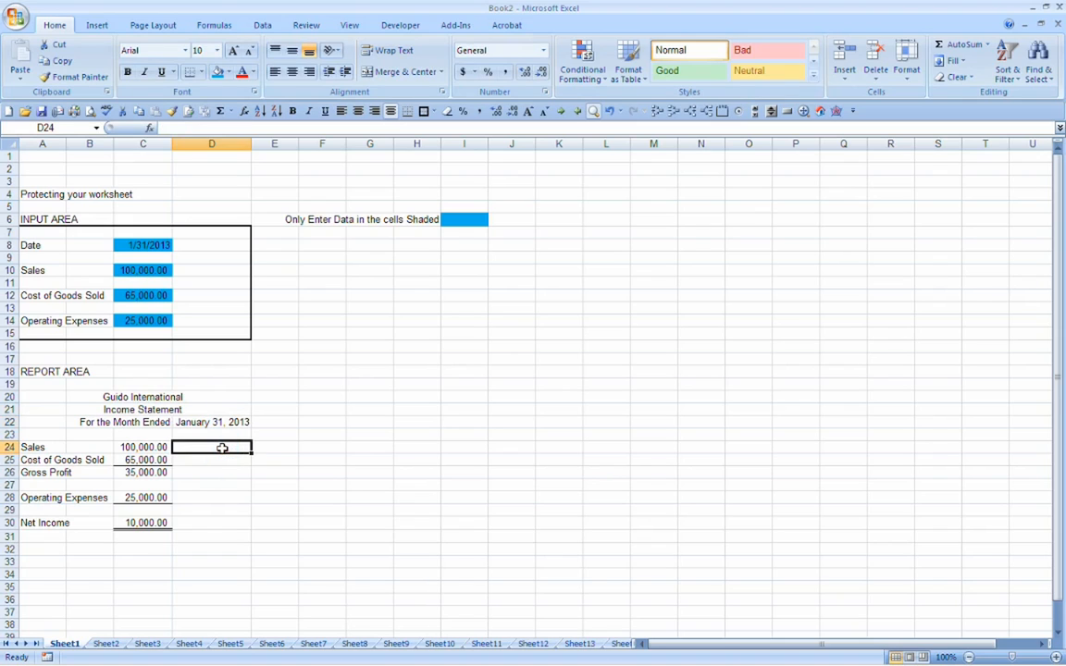
type("+")
key("Left")
type("/")
key("Left")
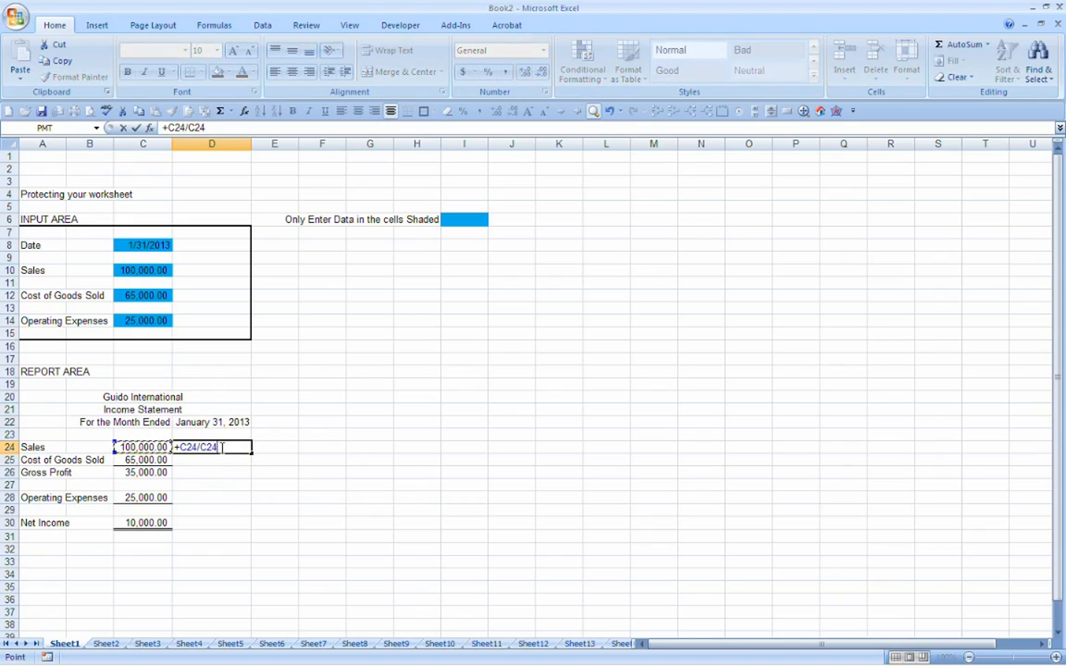
key("F4")
key("Return")
- Format D24 as a percentage with one decimal place
left_click(247, 448)
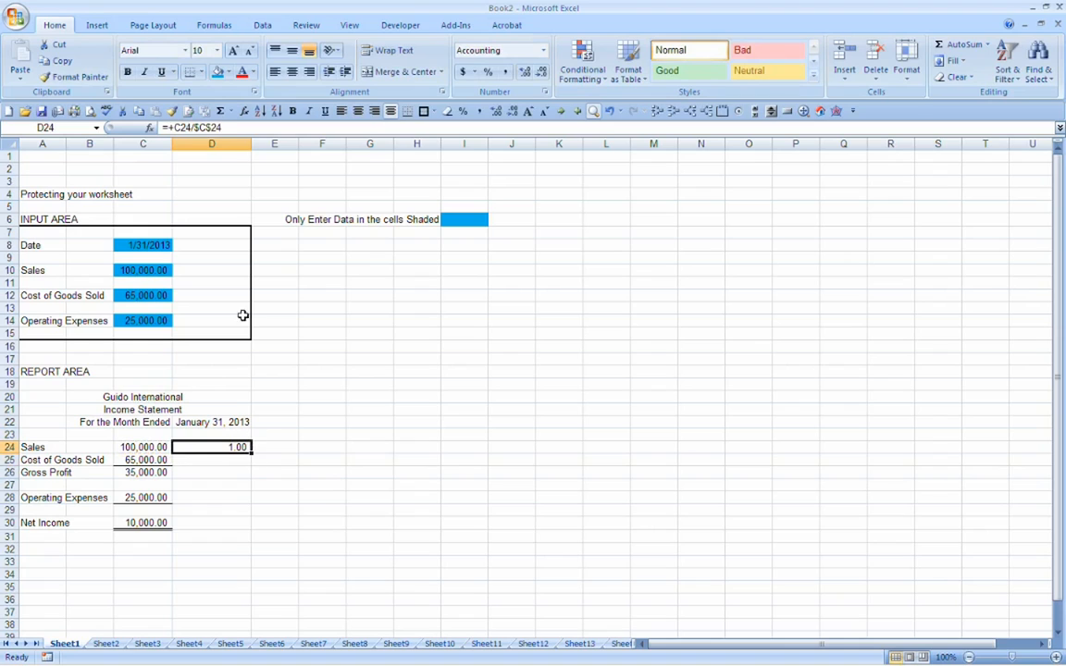
left_click(463, 112)
left_click(496, 111)
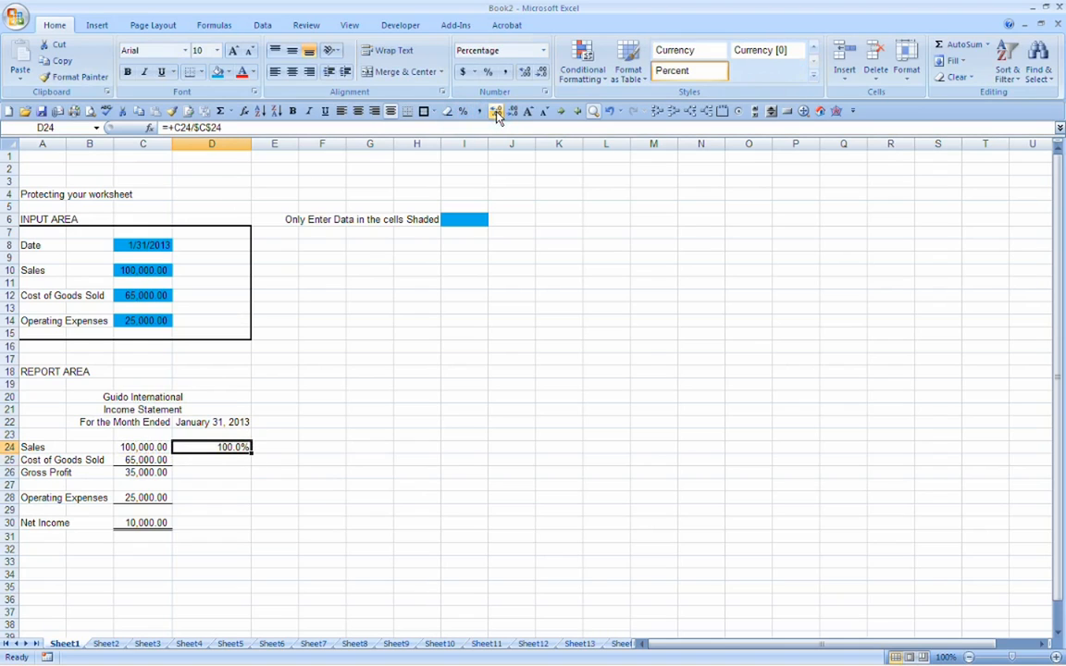
- Fill the percentage formula from D24 down to D26 and copy it to D28 and D30
left_click_drag(252, 450, 252, 476)
left_click(242, 472)
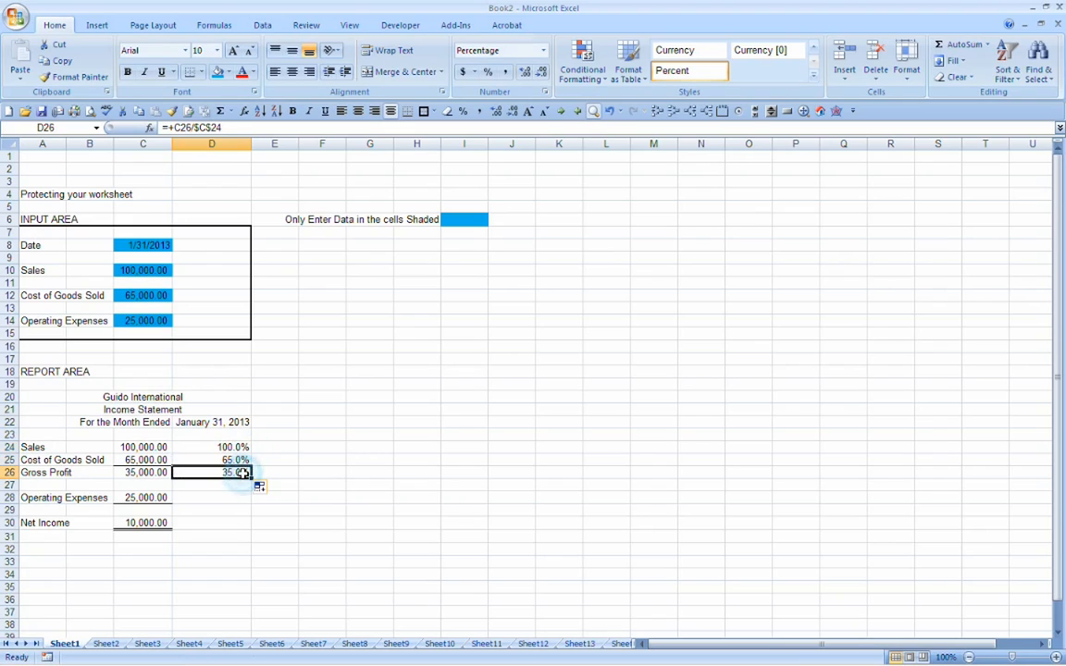
key("ctrl+c")
left_click(230, 498)
key("ctrl+v")
left_click(221, 529)
key("ctrl+v")
left_click(315, 524)
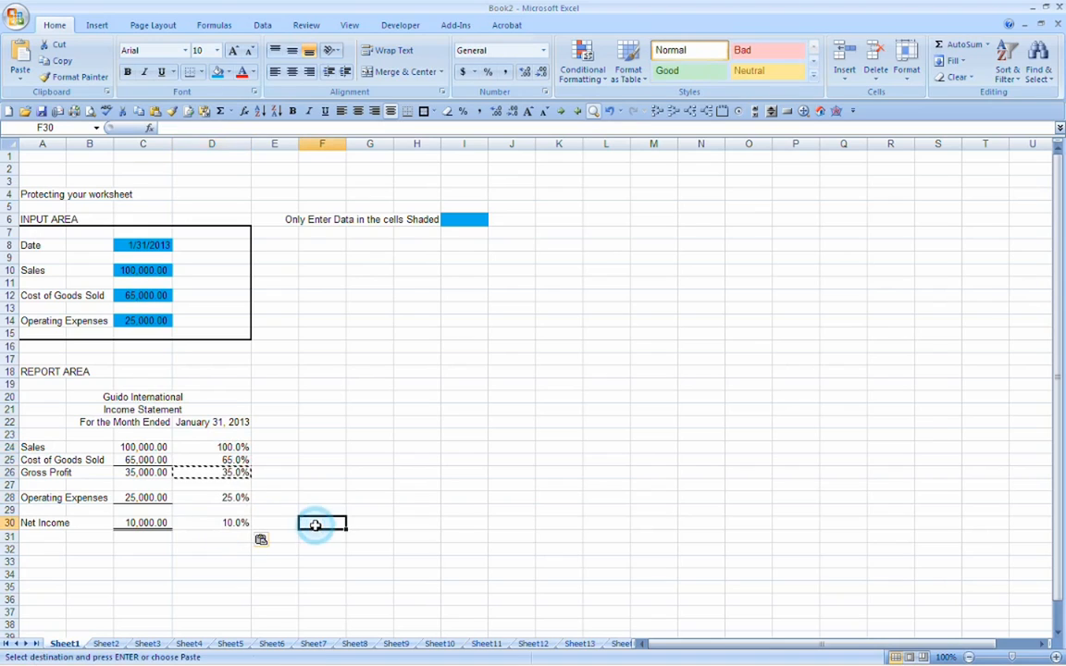
key("Escape")
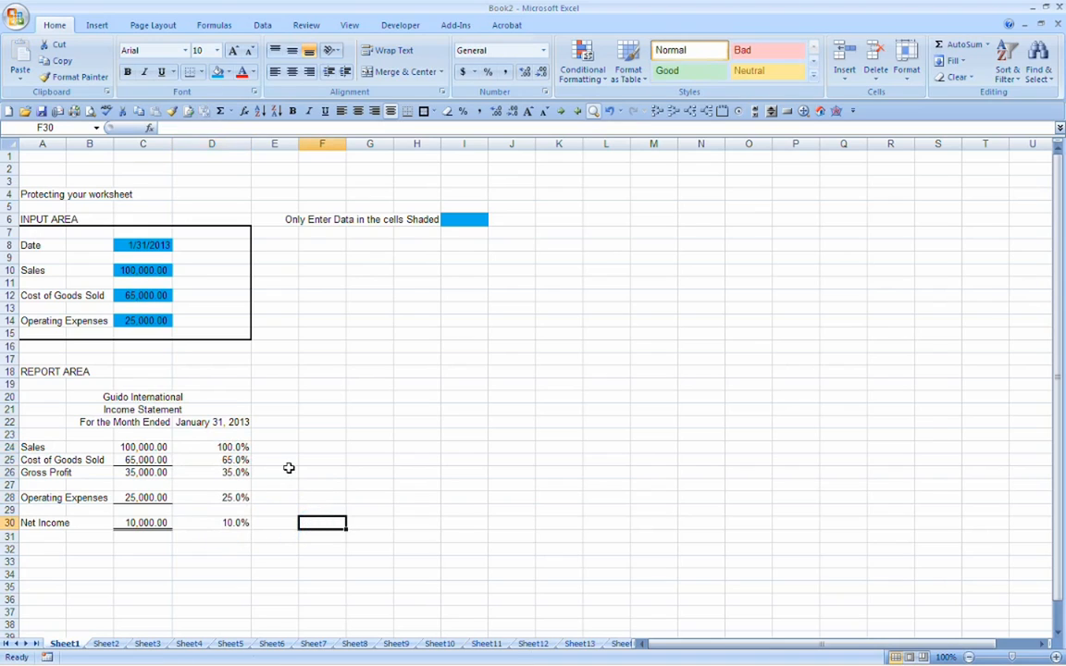
- Set the Date input in C8 to 2/28/2013
left_click(138, 244)
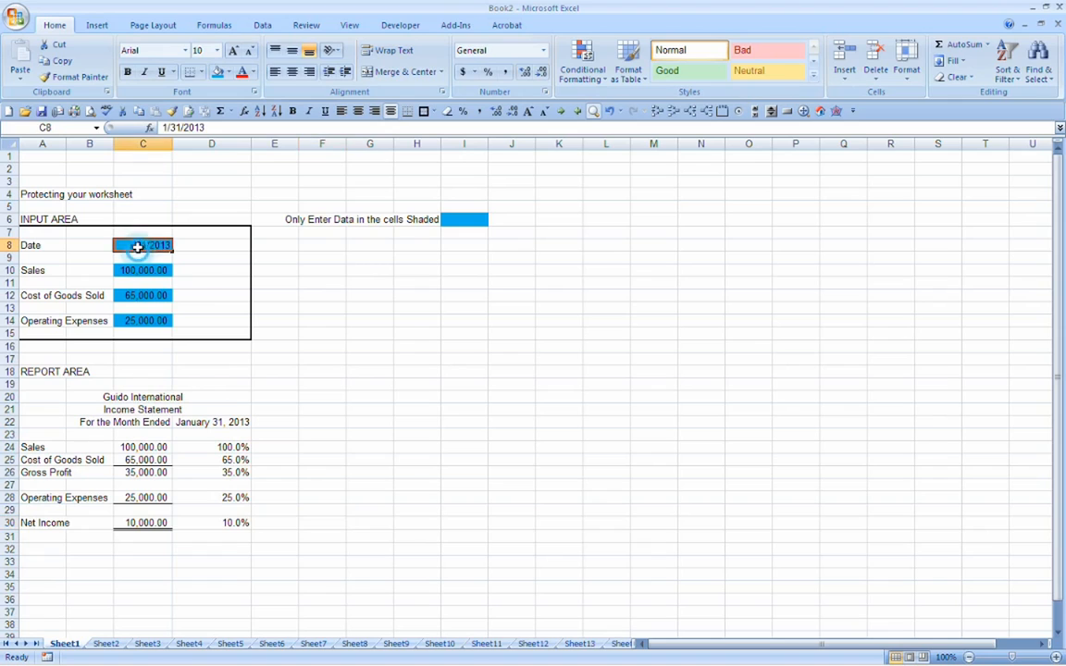
type("2/28/")
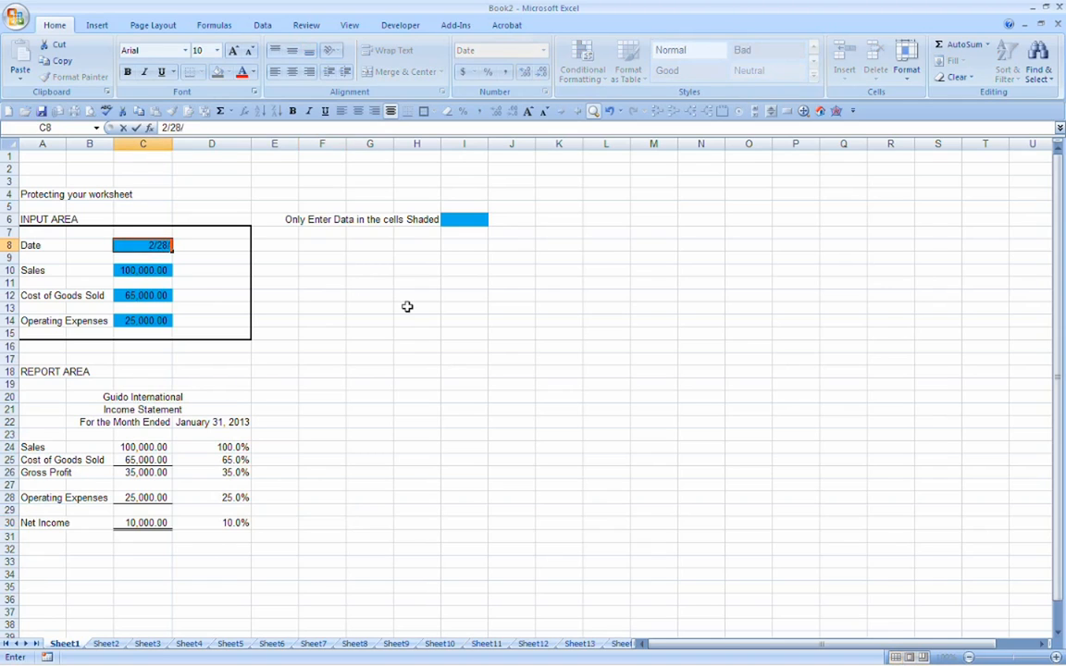
type("2013")
key("Return")
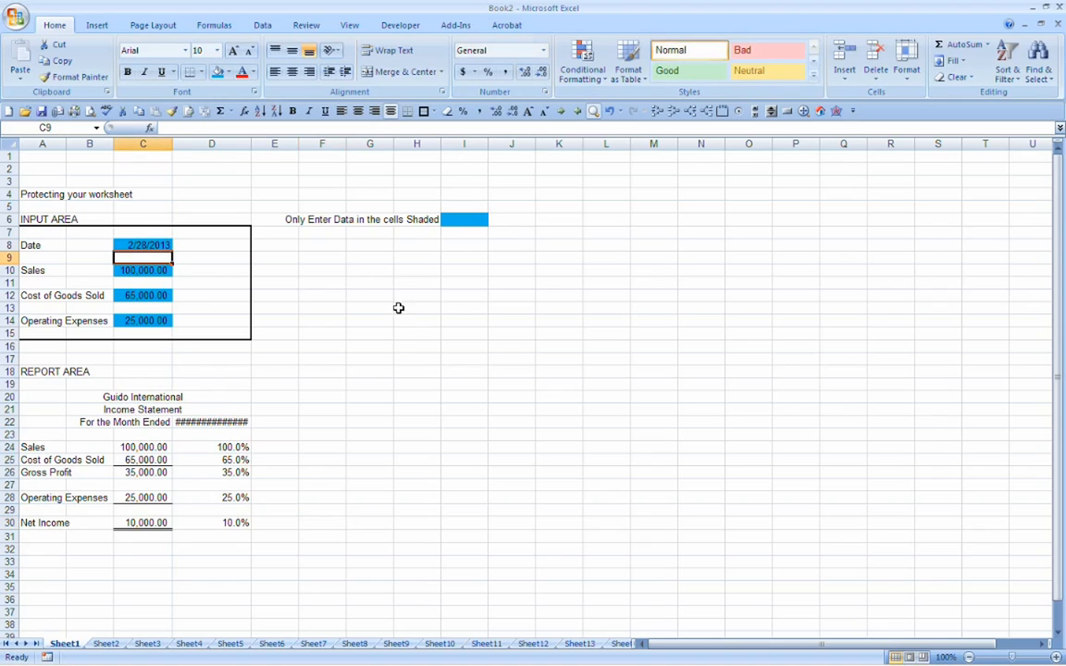
- Widen column D to fit the report date and left-align the date in D22
double_click(251, 143)
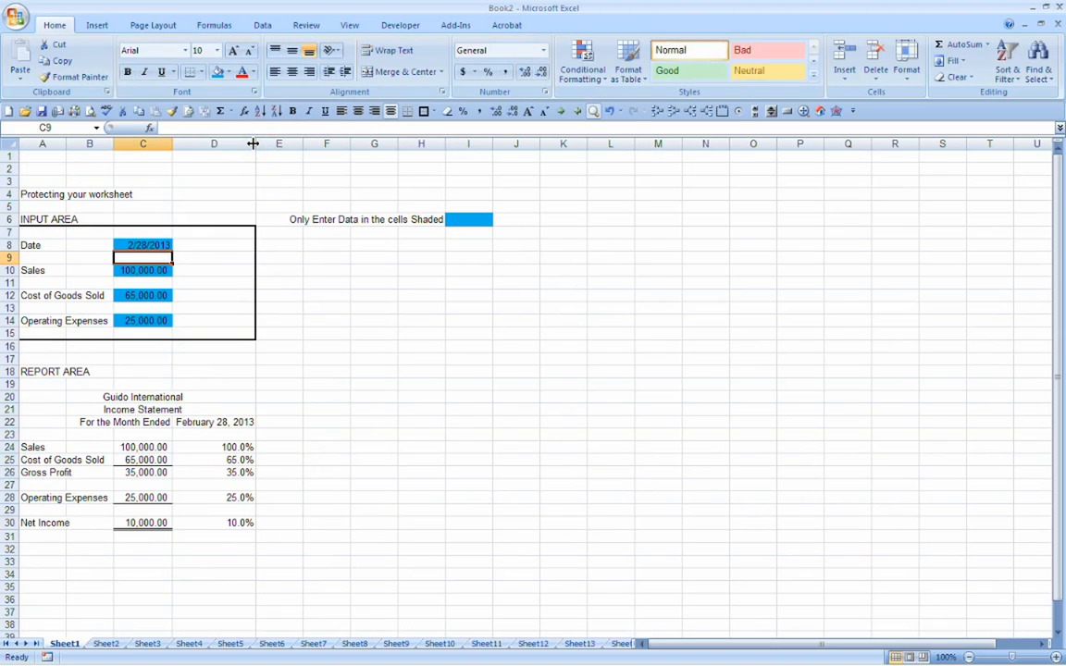
left_click_drag(257, 145, 261, 145)
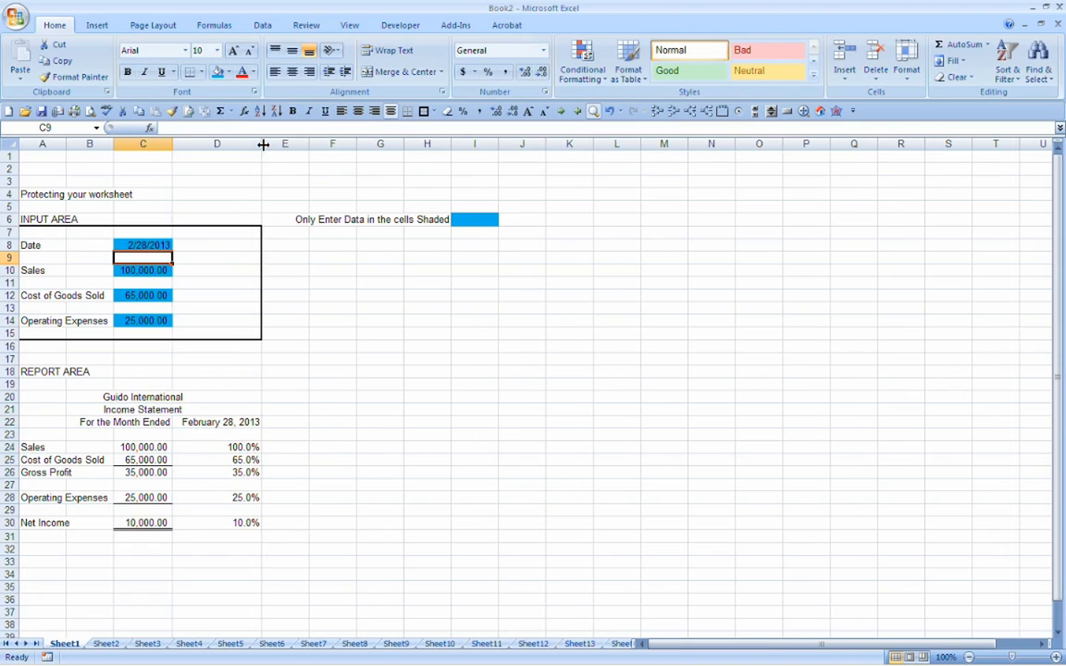
left_click(202, 423)
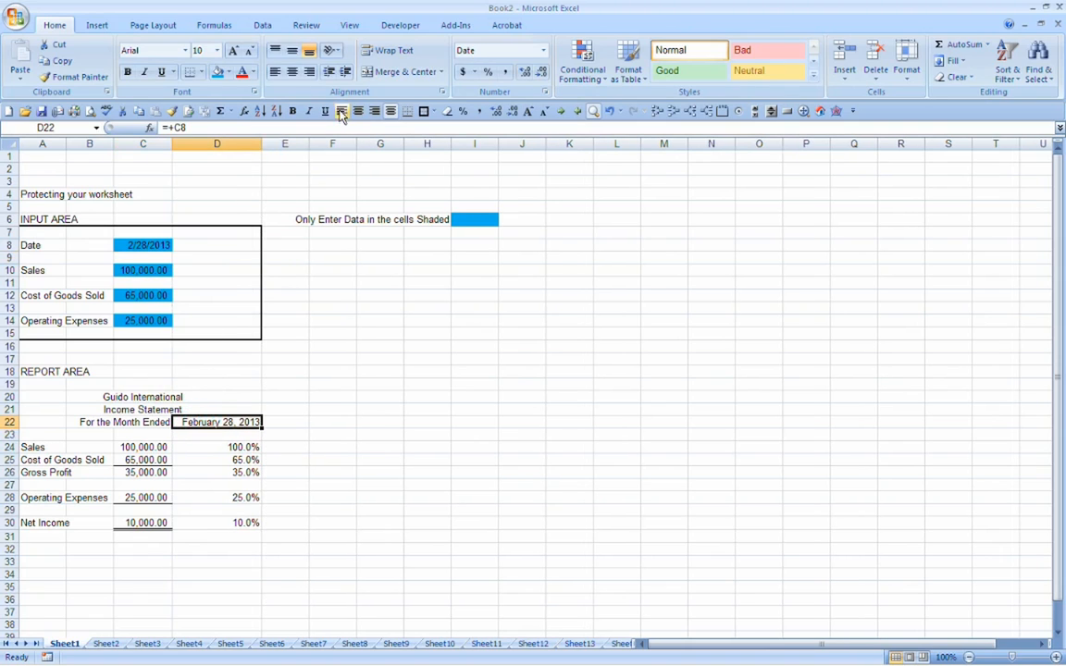
left_click(204, 448)
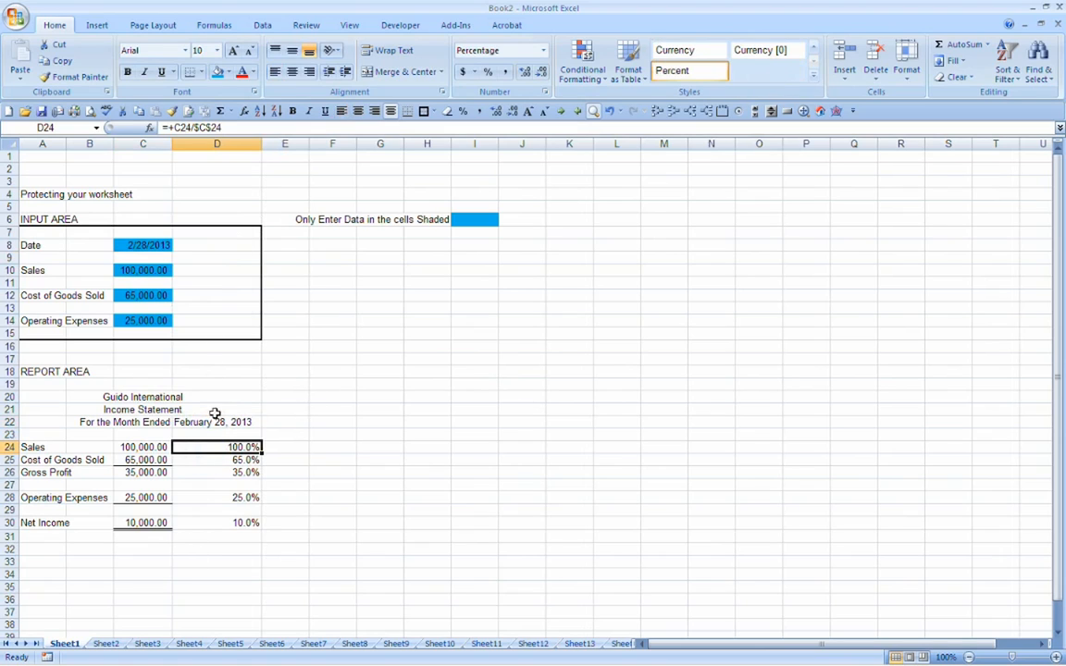
- Test the Date input in C8 with 12/31/2013
left_click(135, 243)
type("12")
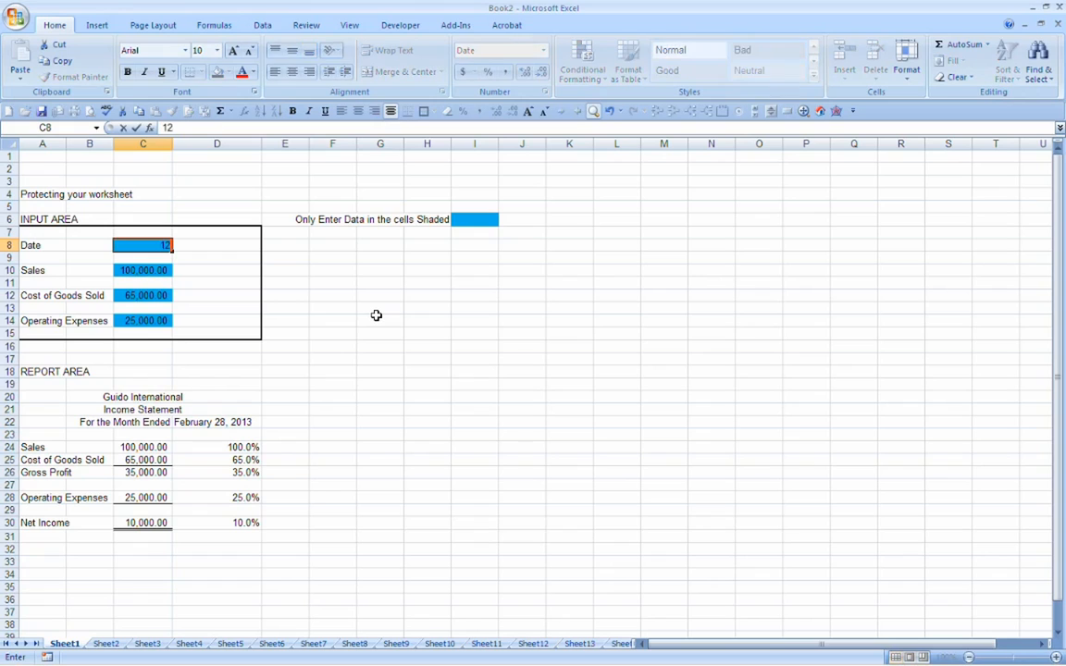
type("/31/2013")
key("Return")
key("Up")
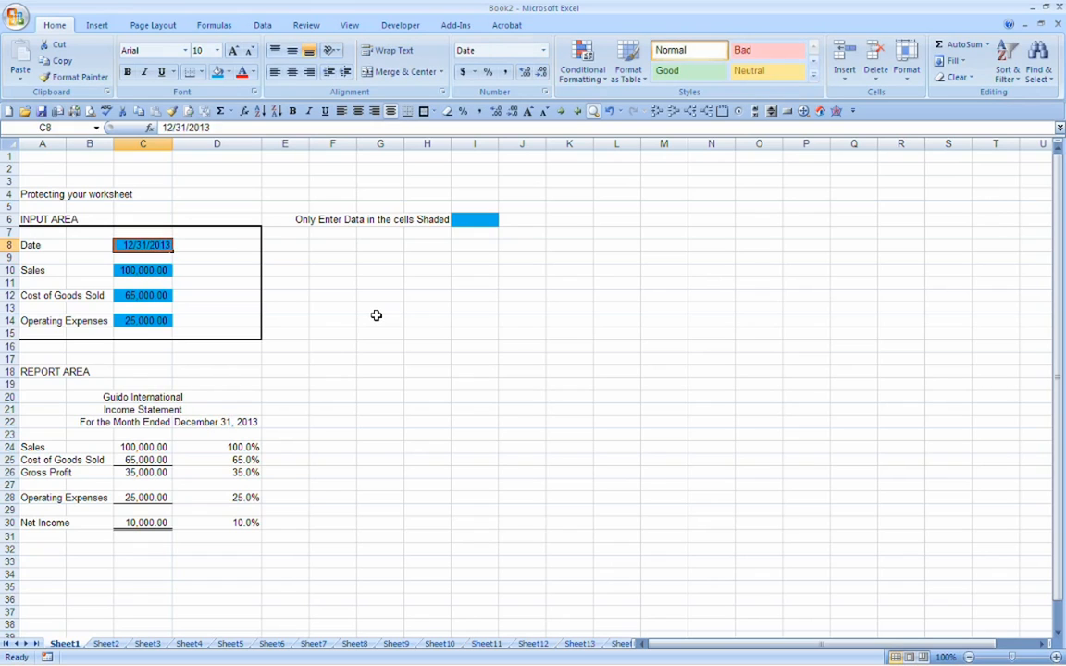
- Enter 2/28/13 as the Date input in C8
type("2/28")
type("/2013")
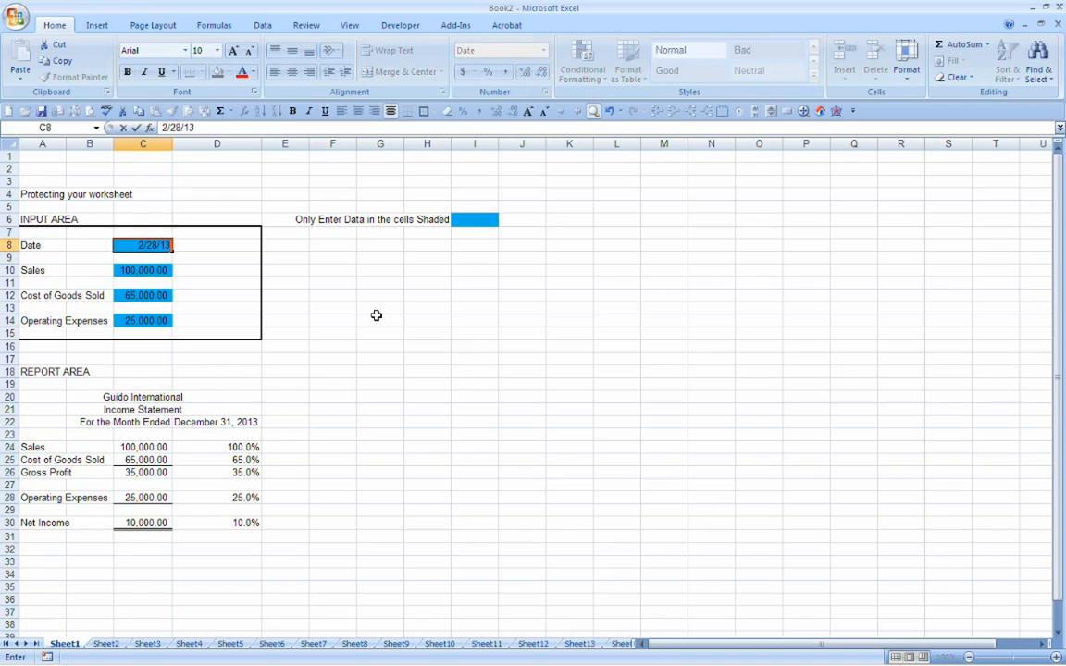
key("Return")
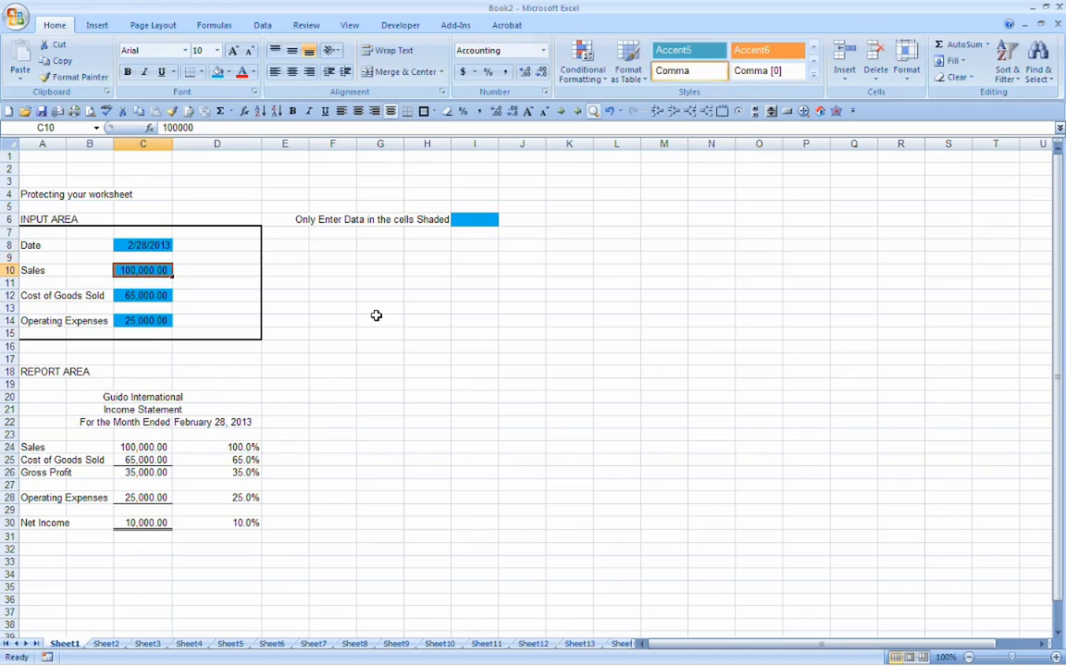
- In the input area, set Sales to 90,000, Cost of Goods Sold to 55,000 and Operating Expenses to 30,000
type("90000")
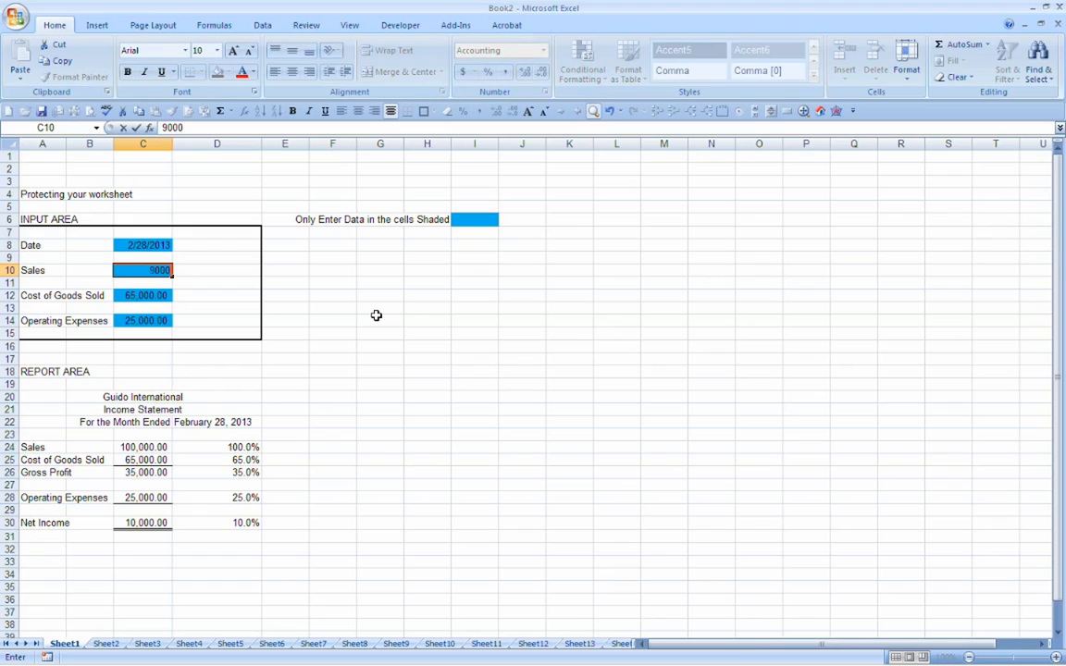
key("Return")
key("Return")
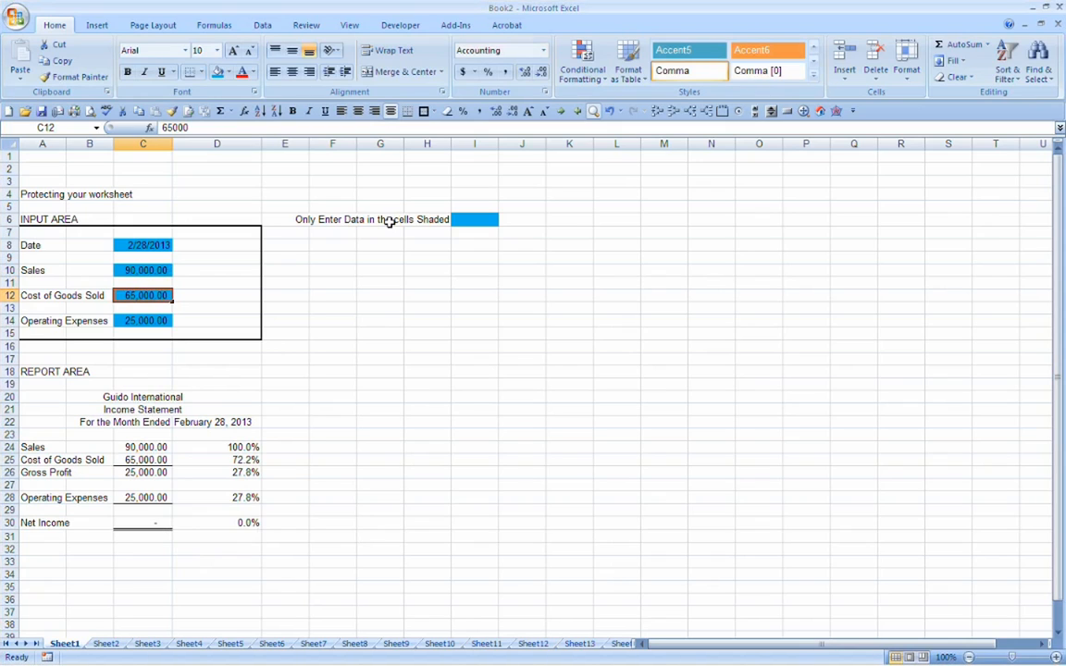
type("55,000")
key("Return")
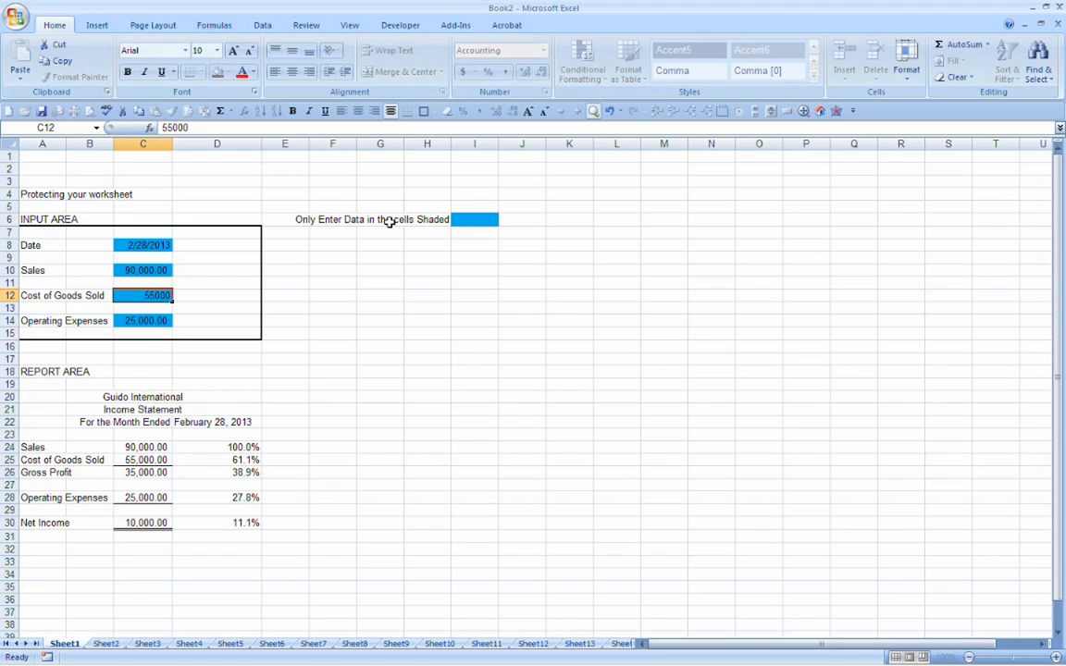
type("3")
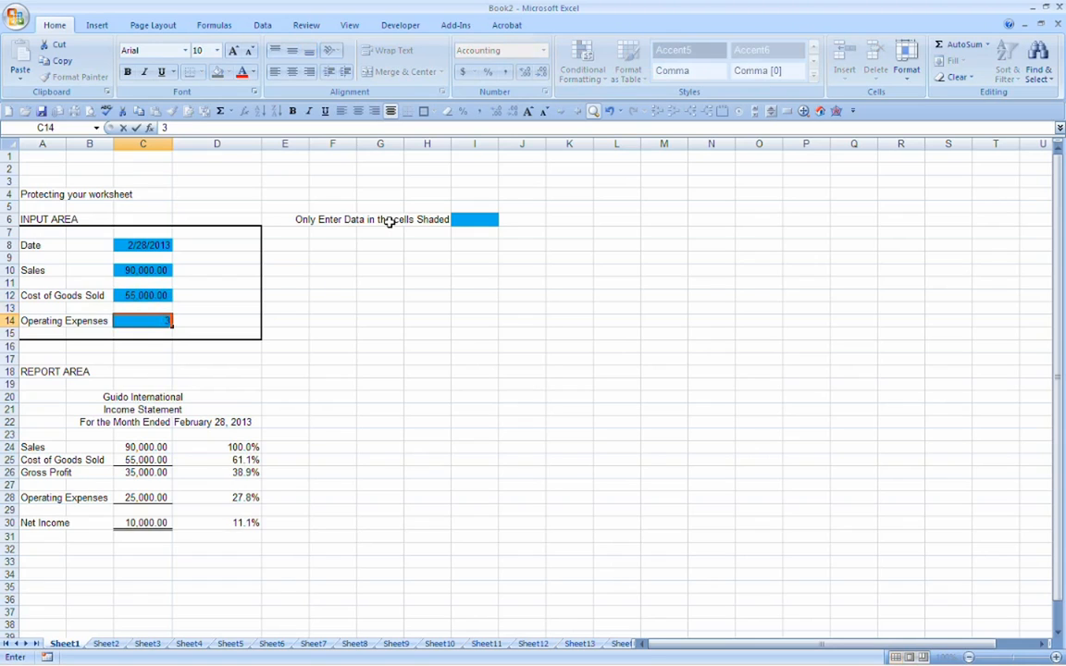
type("0,000")
key("Return")
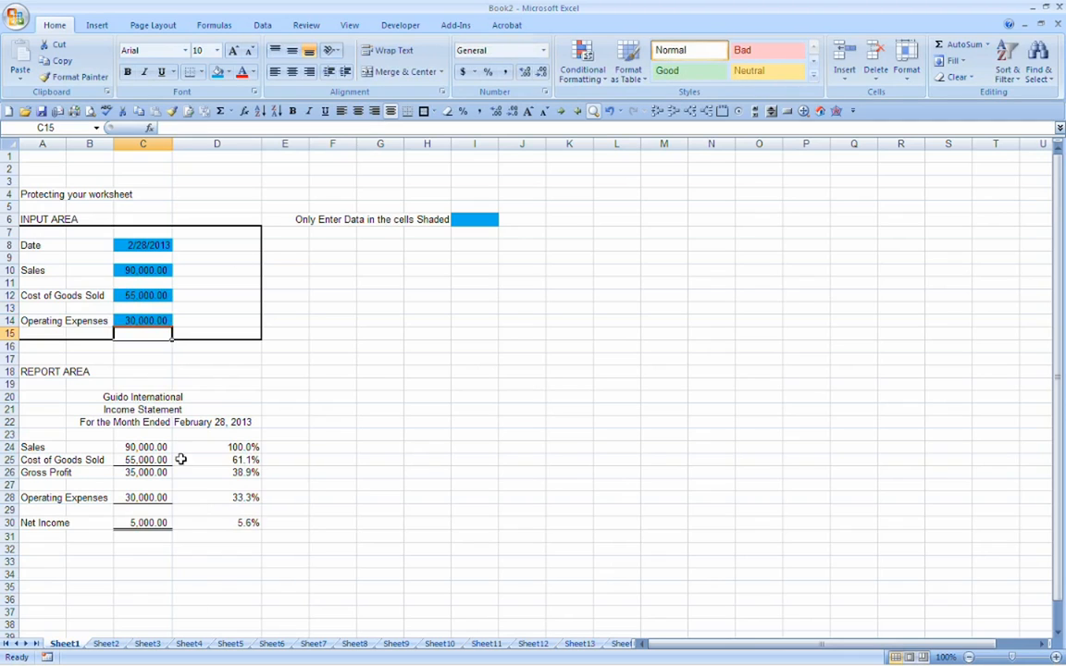
- Review the income statement figures, the input area and the legend for the shaded data-entry cells
left_click_drag(130, 448, 210, 524)
left_click(190, 552)
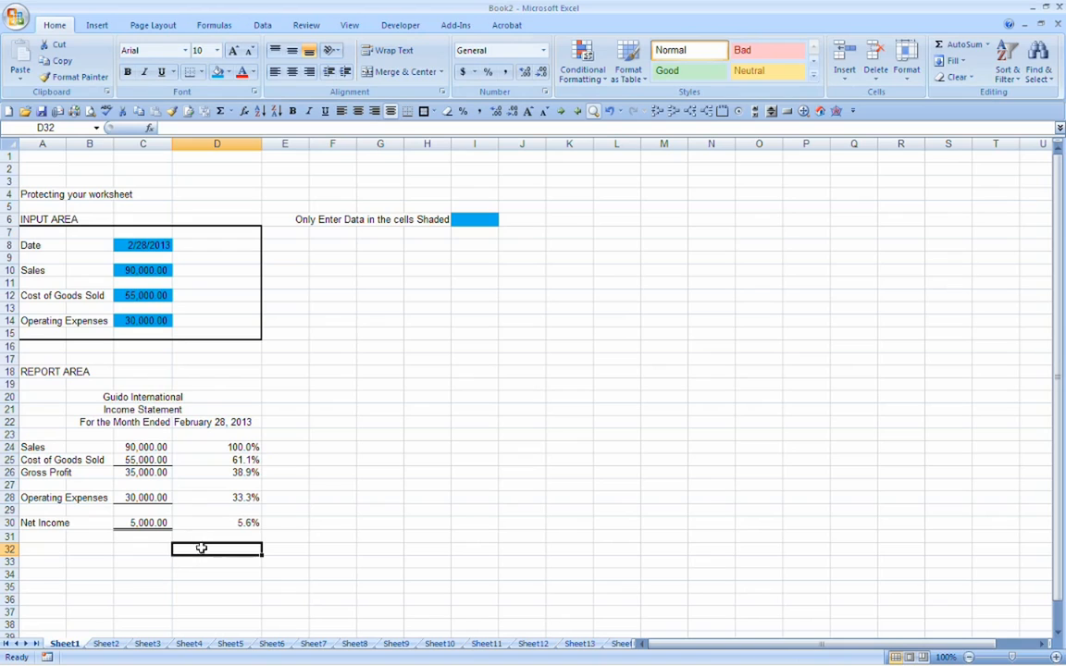
left_click(84, 236)
left_click_drag(83, 241, 148, 315)
left_click_drag(52, 433, 215, 535)
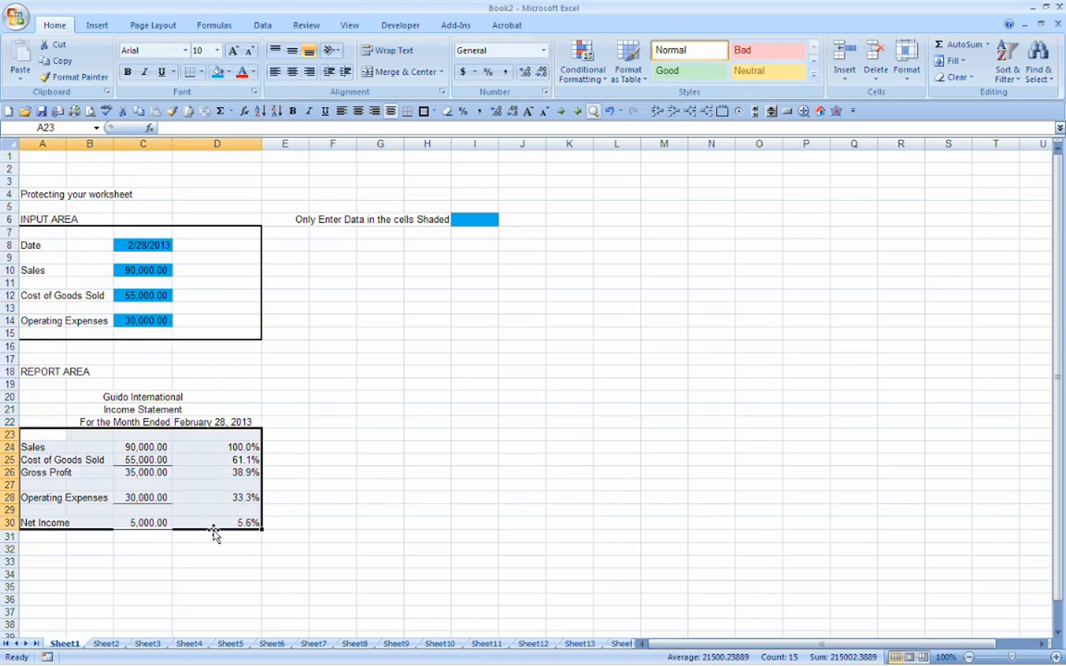
left_click(333, 219)
left_click_drag(333, 220, 471, 219)
left_click(471, 219)
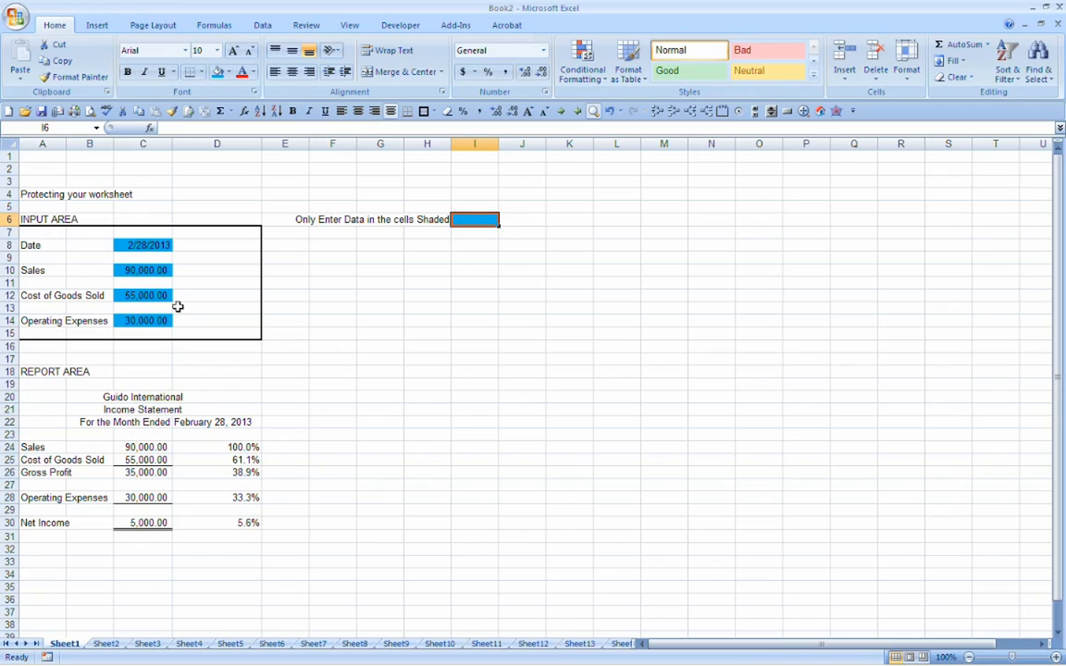
- Overwrite the report's Sales formula in C24 with 85,000 and set the Sales input in C10 to 100,000
left_click(139, 445)
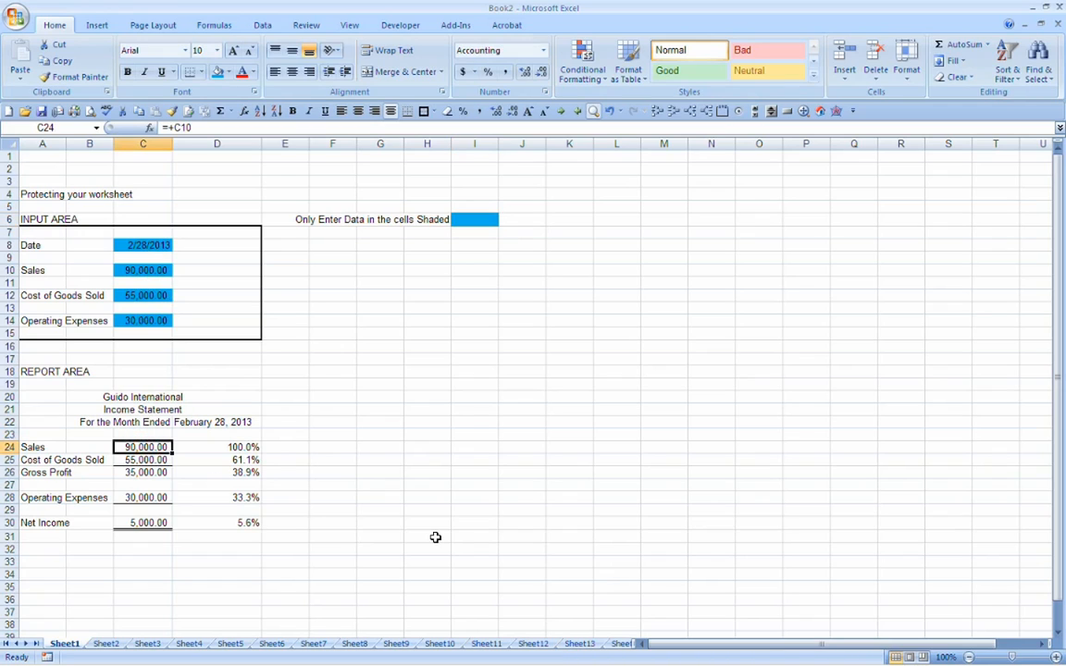
type("85,000")
key("Return")
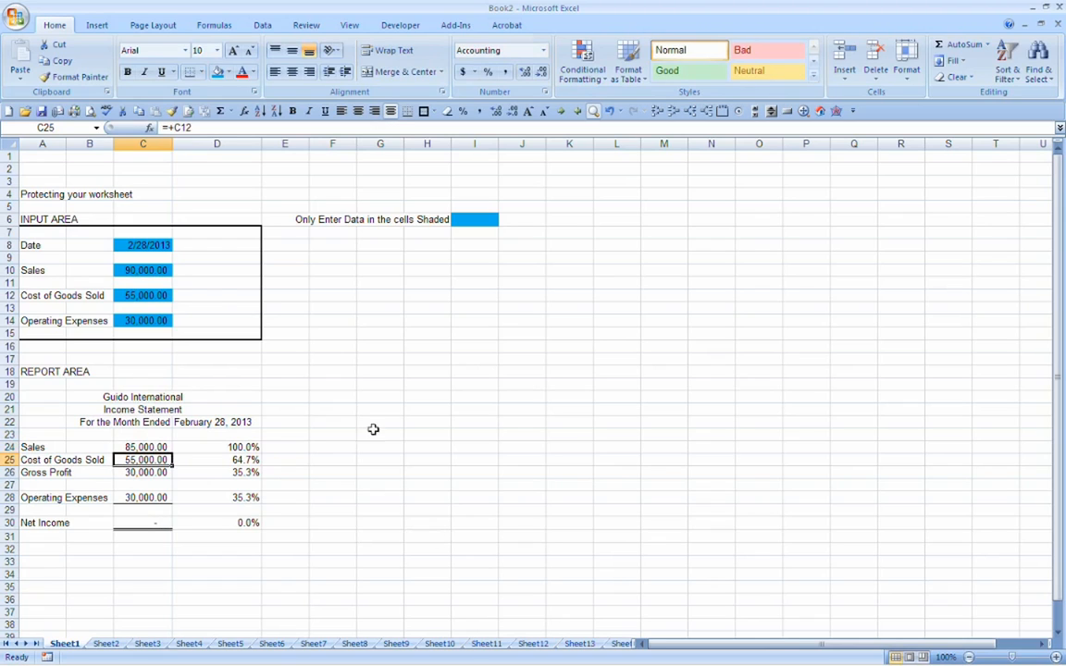
left_click(146, 271)
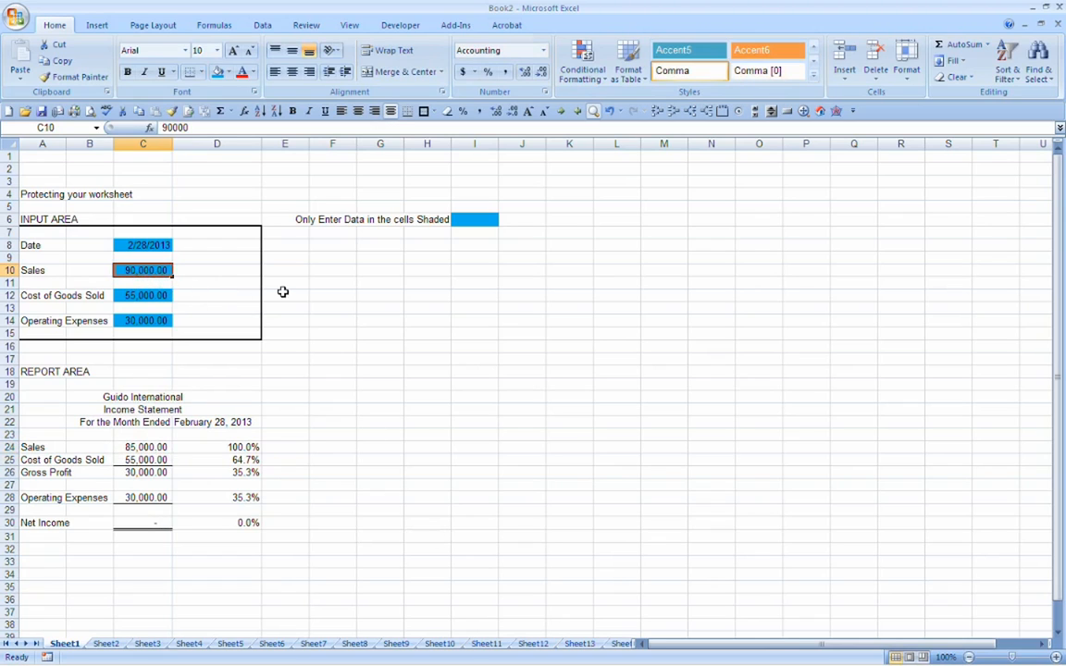
type("100000")
key("Return")
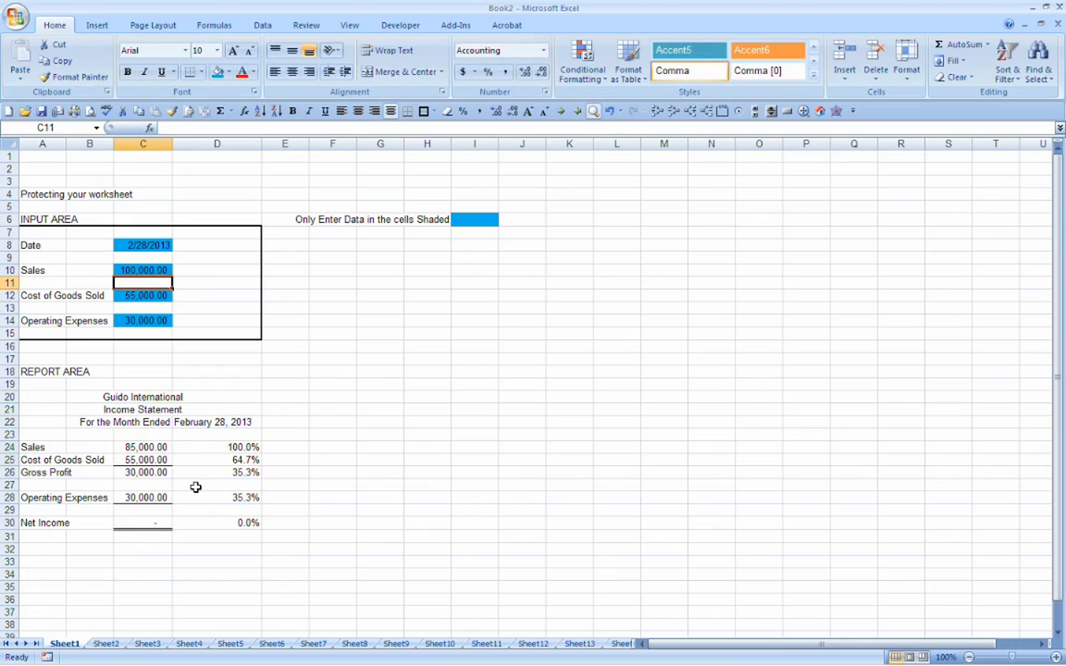
- Undo the Sales input change in C10 and the overwriting of the formula in C24
left_click(607, 111)
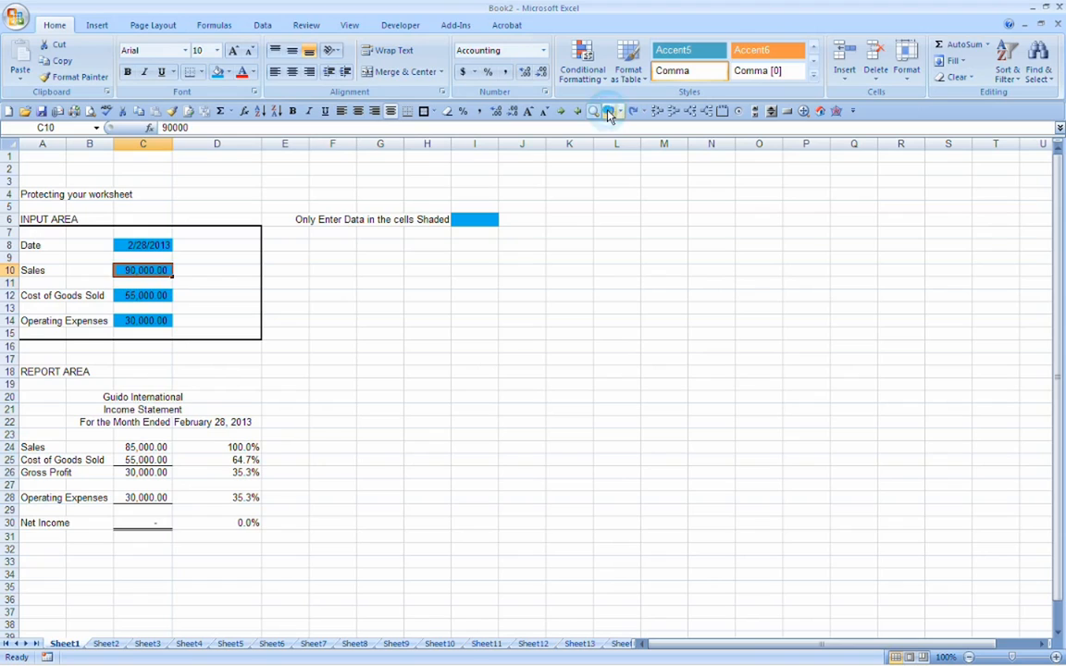
left_click(607, 111)
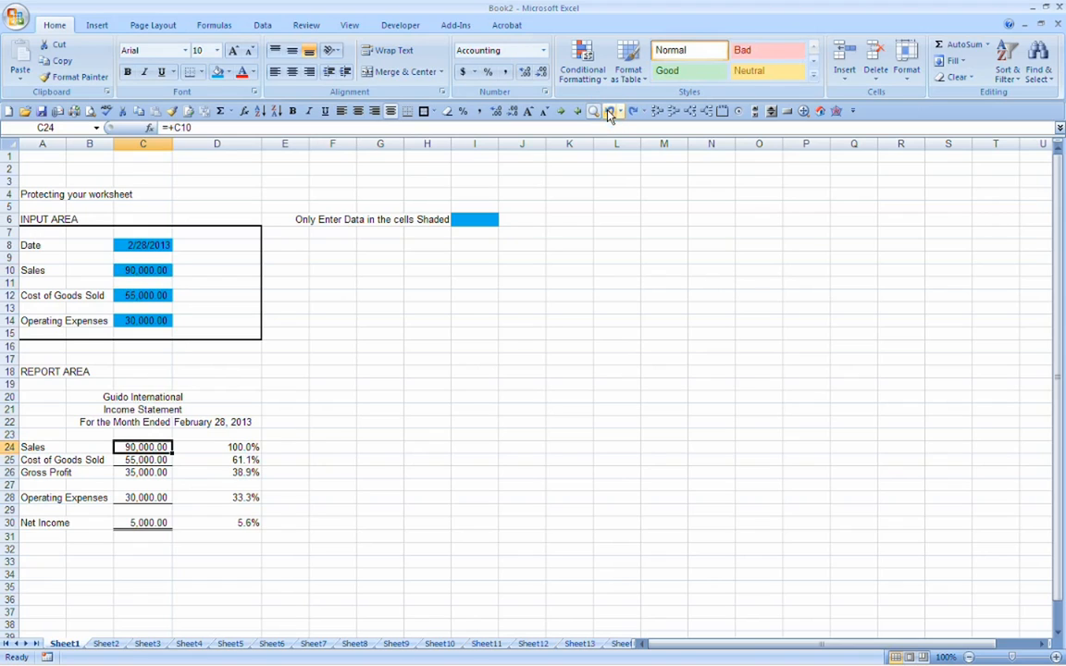
- Set the Sales input in C10 to 100,000
left_click(125, 269)
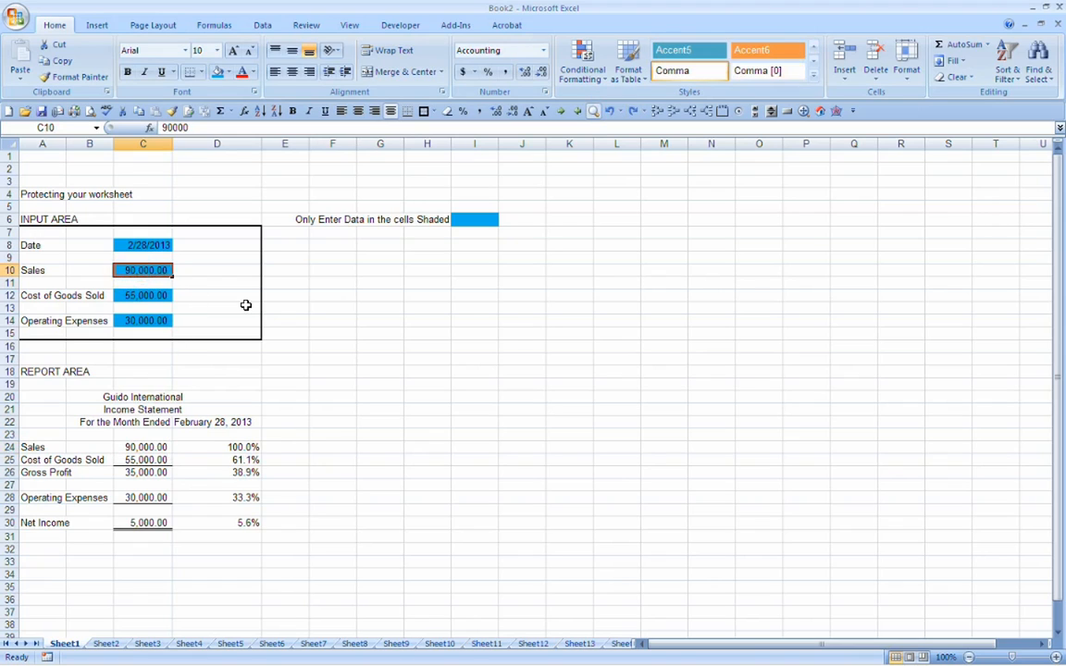
type("100000")
key("Return")
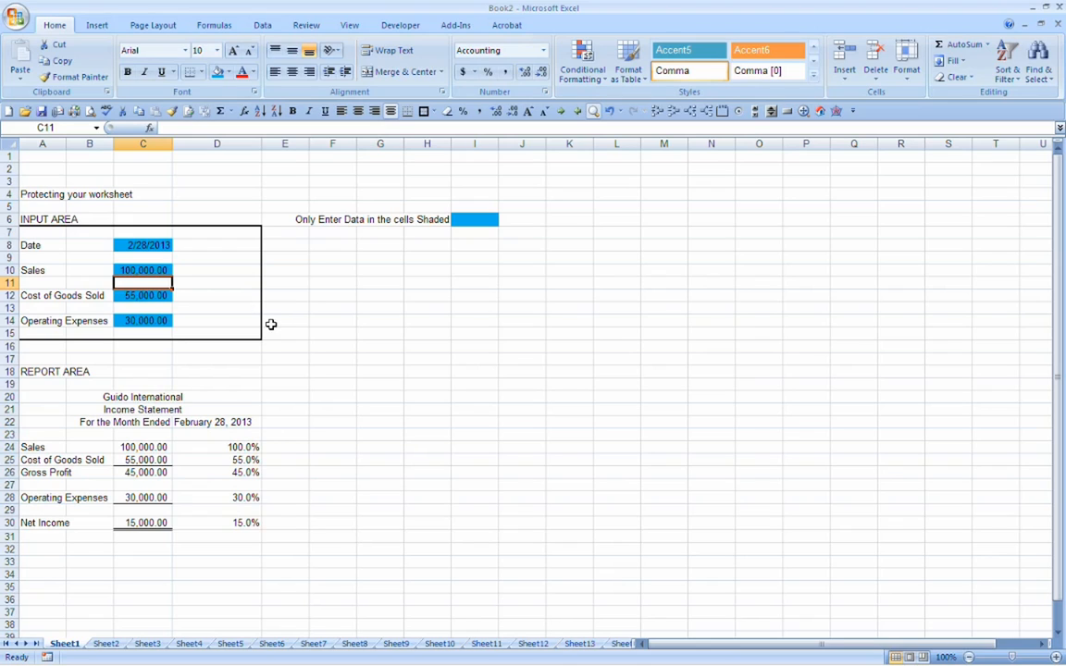
left_click_drag(315, 219, 485, 220)
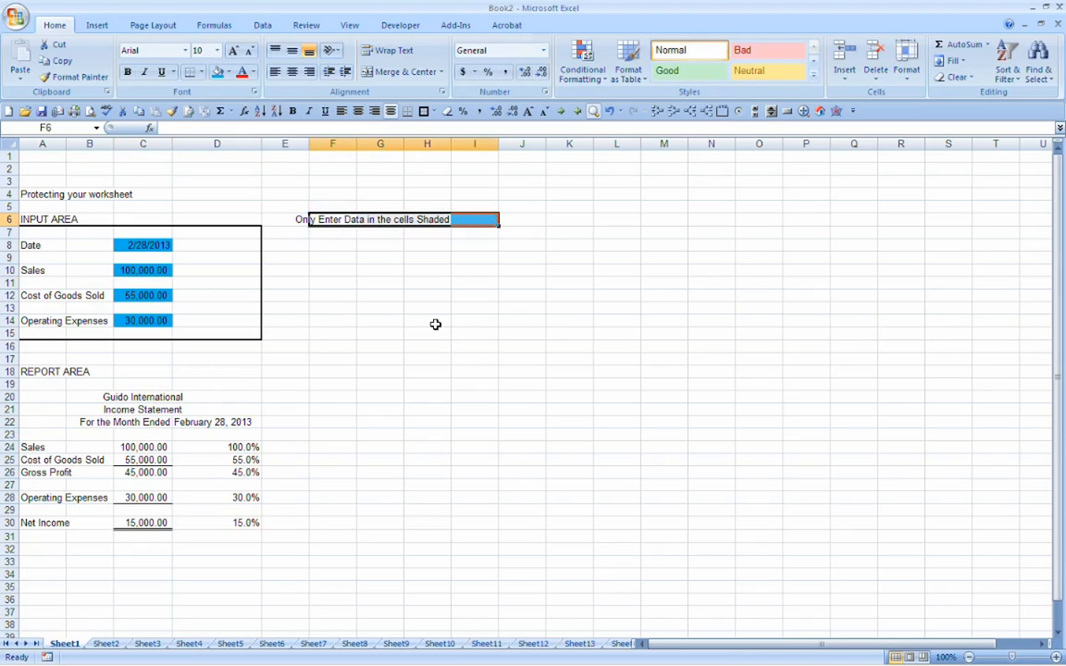
left_click(382, 292)
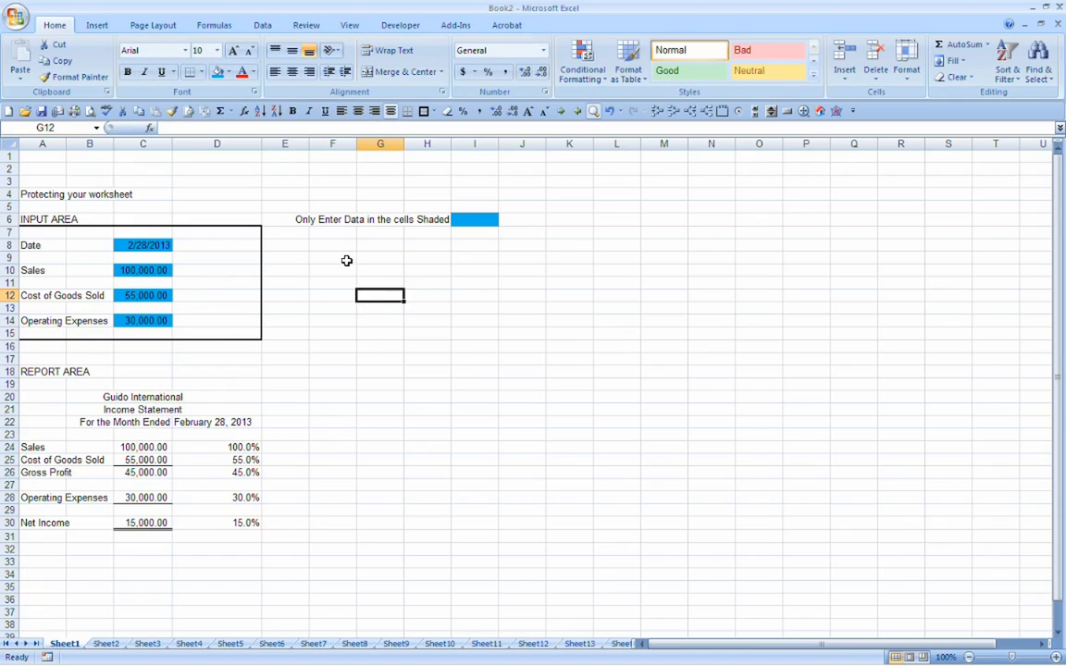
- Check the cell protection settings of the blank range F9:L27 and leave them as they are
left_click_drag(336, 255, 634, 486)
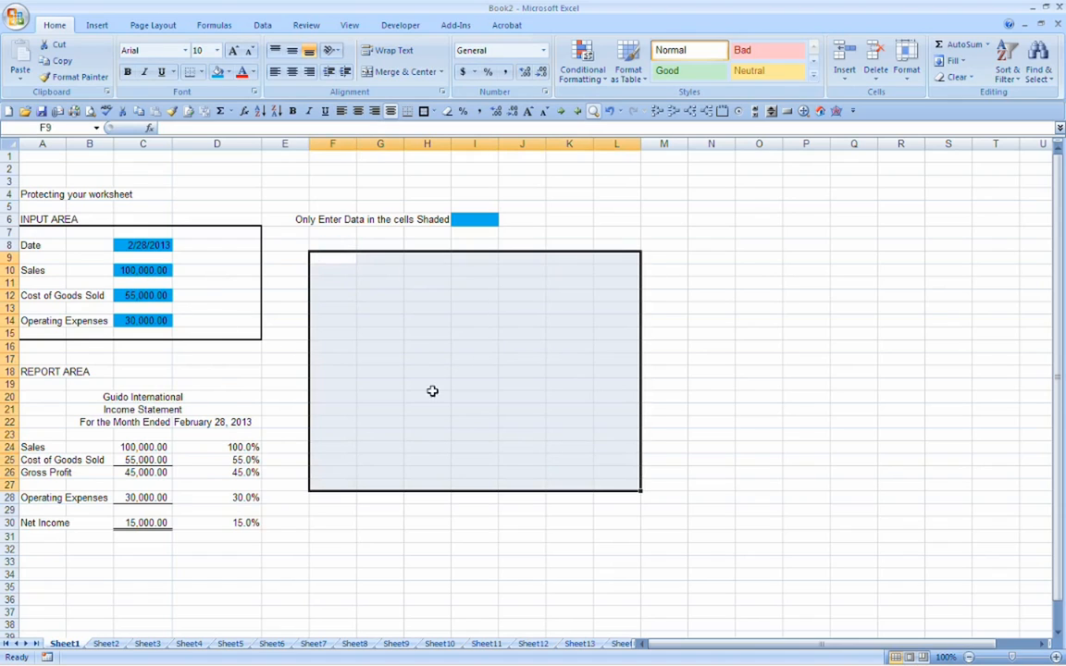
right_click(376, 297)
left_click(350, 301)
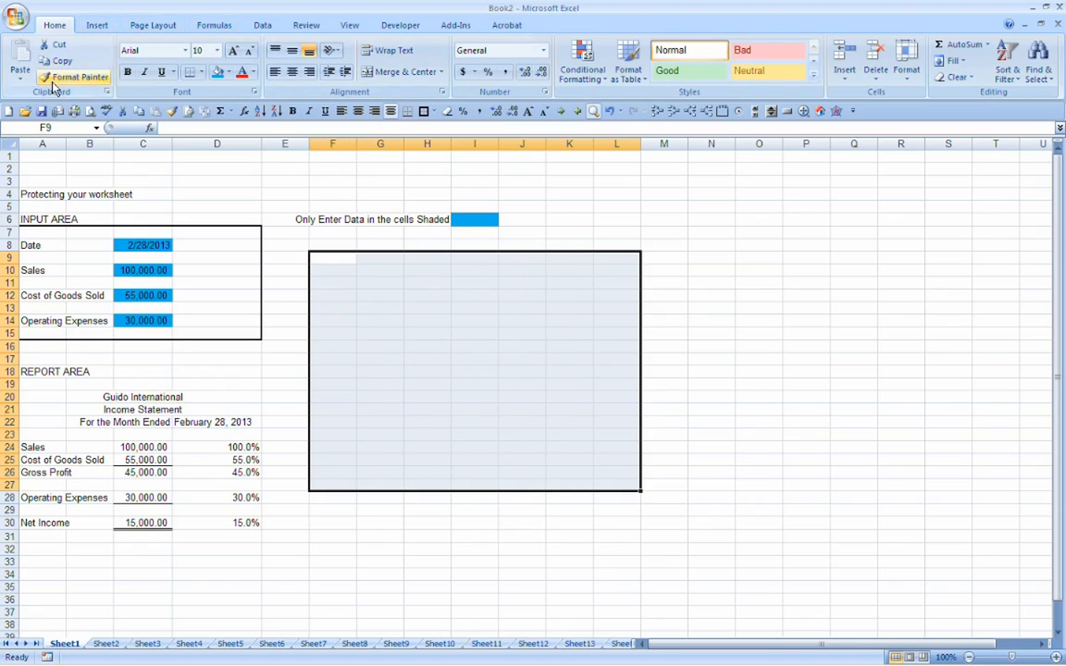
left_click(441, 92)
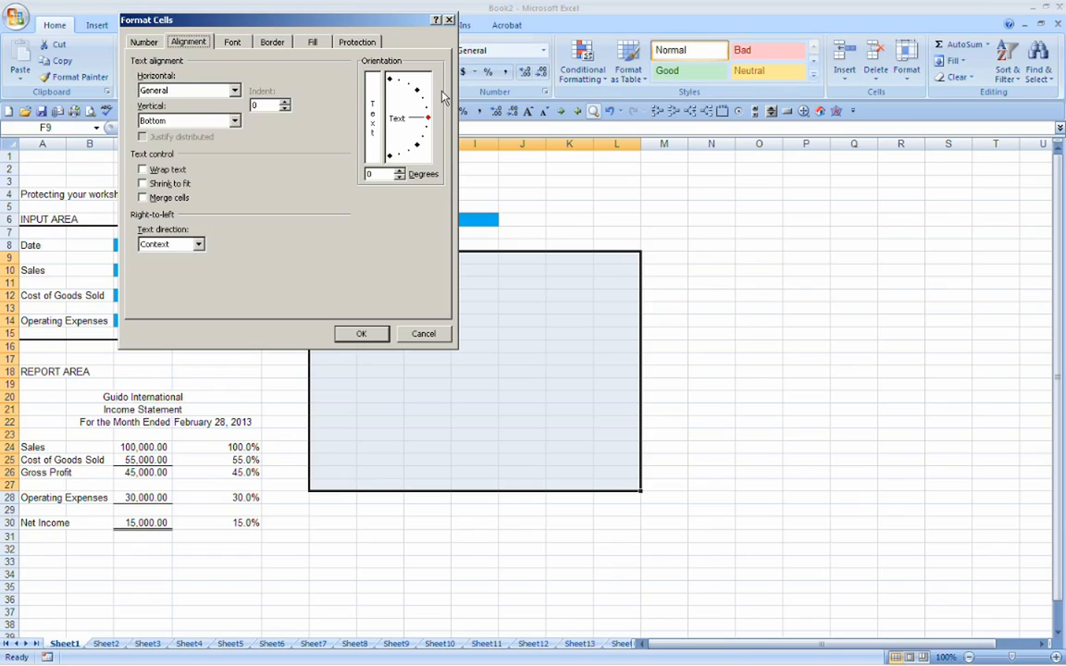
left_click_drag(300, 21, 367, 52)
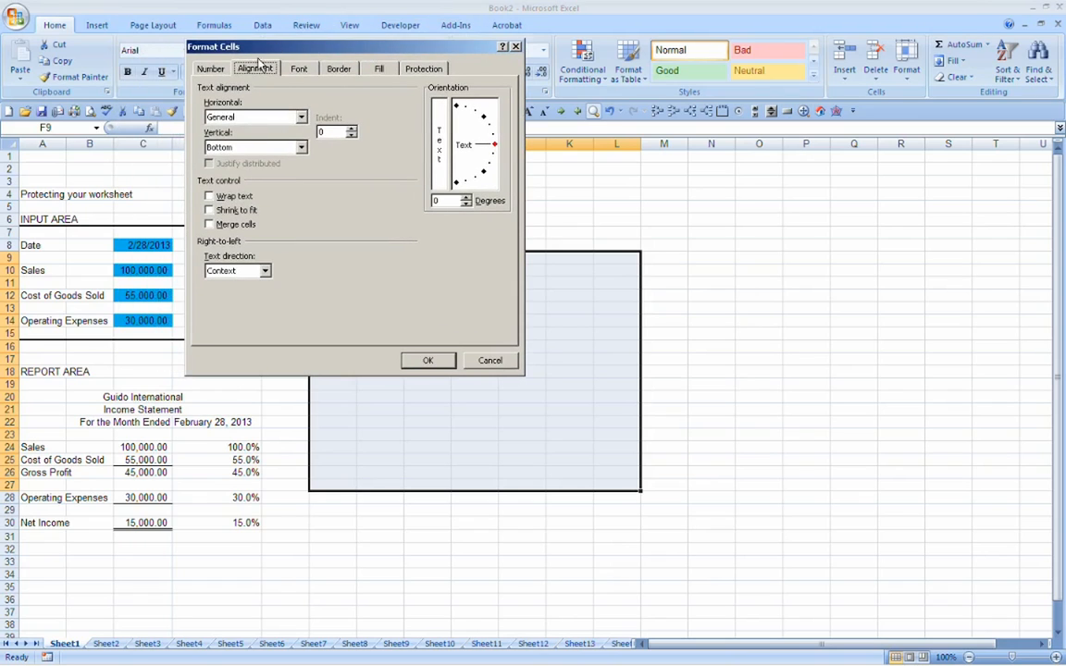
left_click(425, 72)
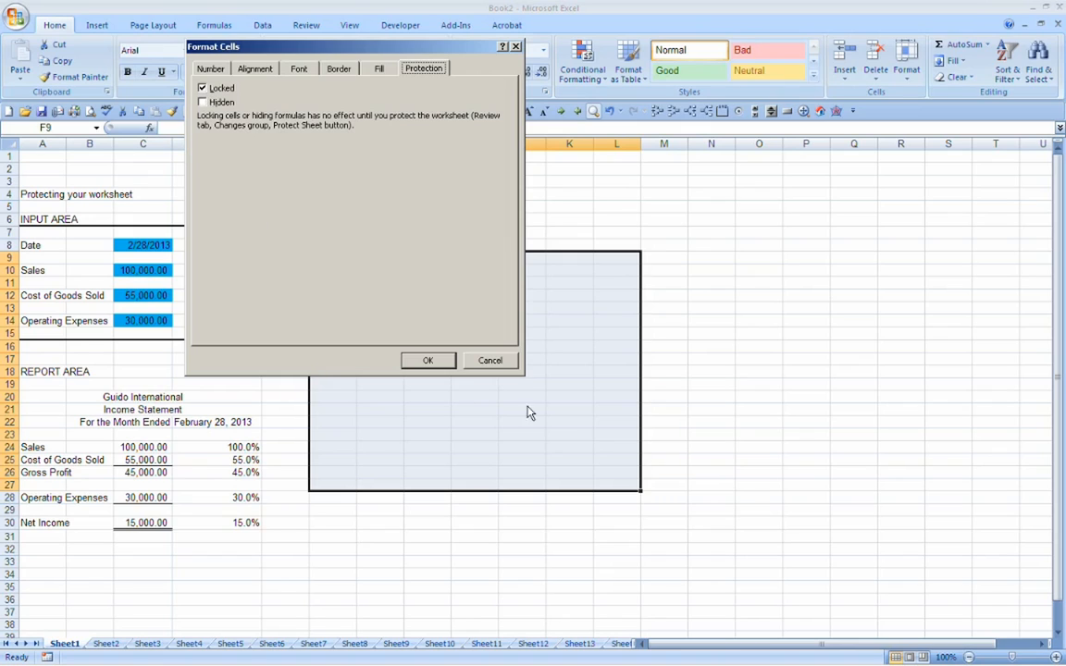
left_click(492, 361)
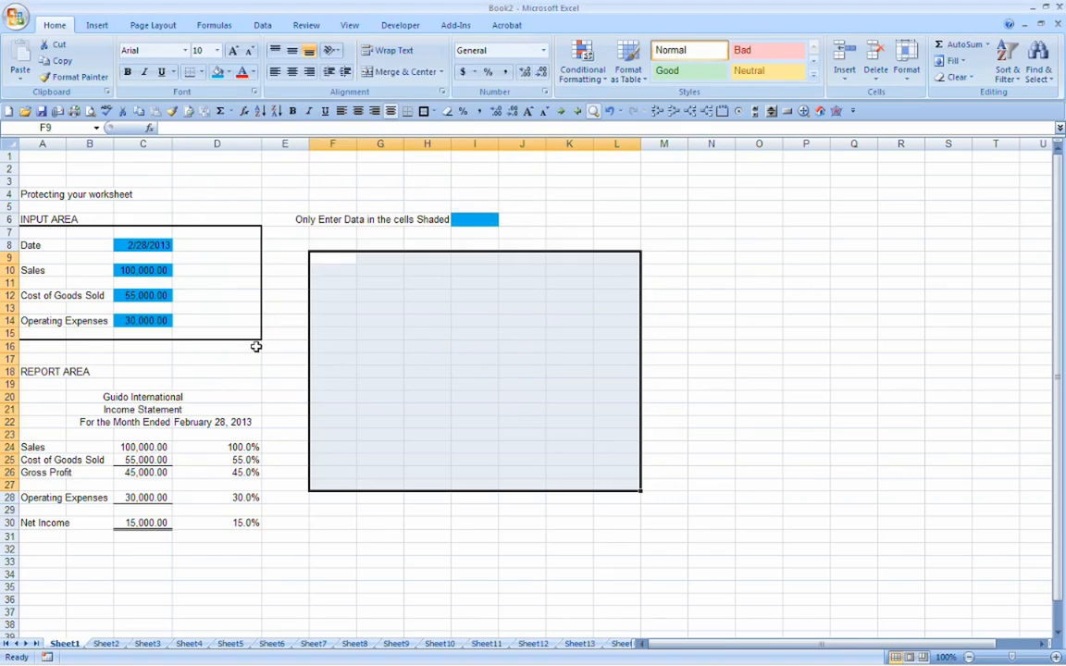
- Unlock the shaded input cells C8, C10, C12 and C14 in their cell protection settings
left_click(151, 246)
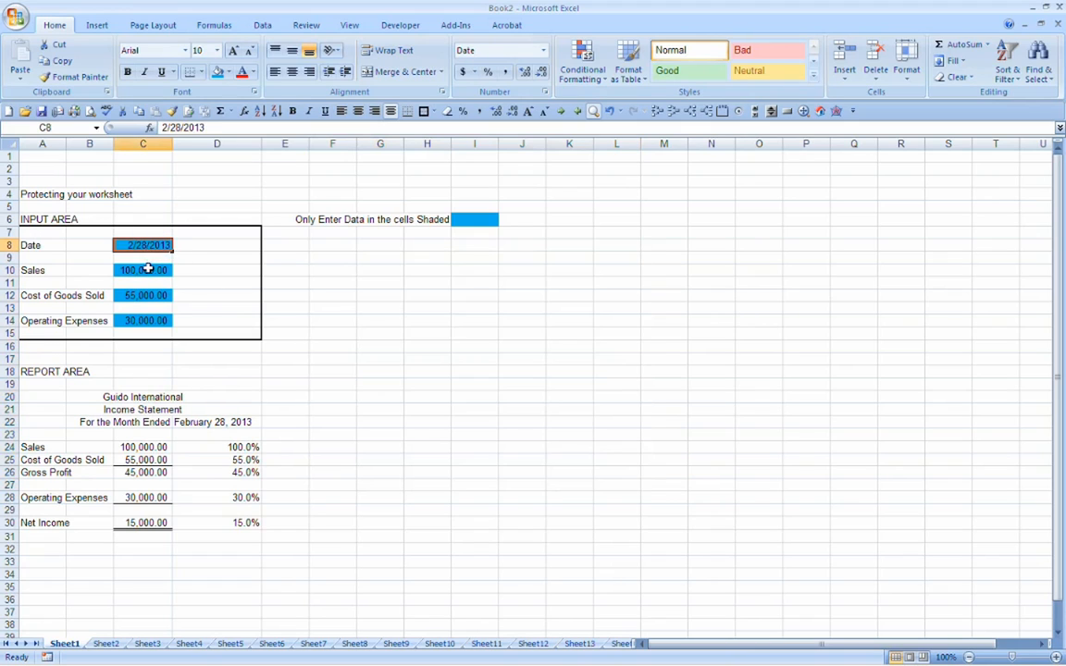
left_click(146, 270, "ctrl")
left_click(145, 294, "ctrl")
left_click(143, 320, "ctrl")
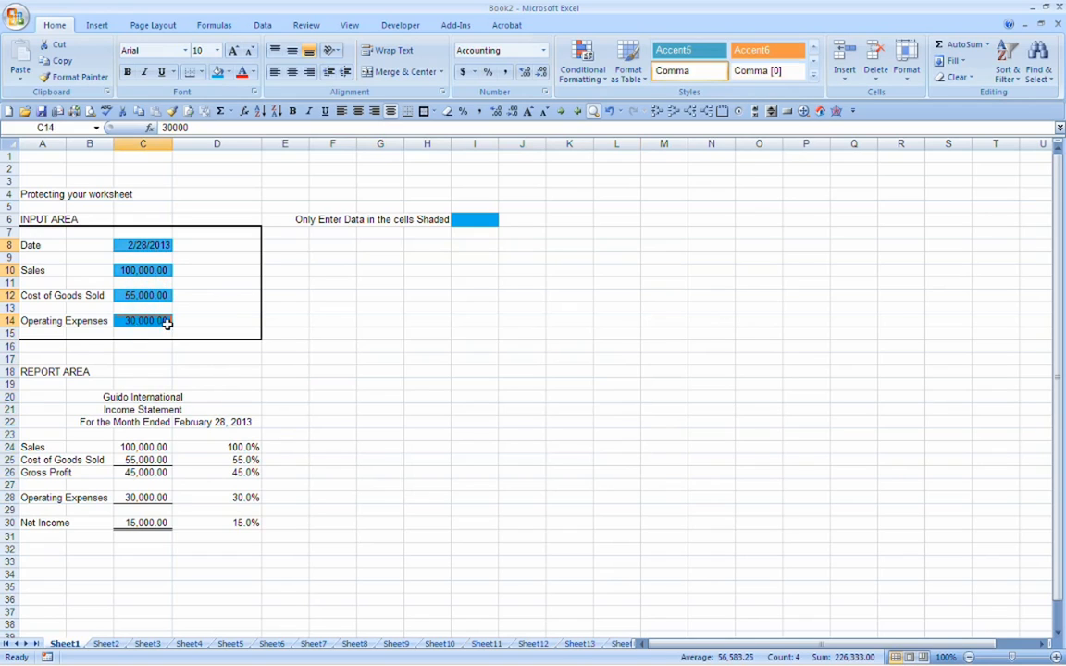
left_click(145, 295, "ctrl")
left_click(143, 272, "ctrl")
left_click(146, 244, "ctrl")
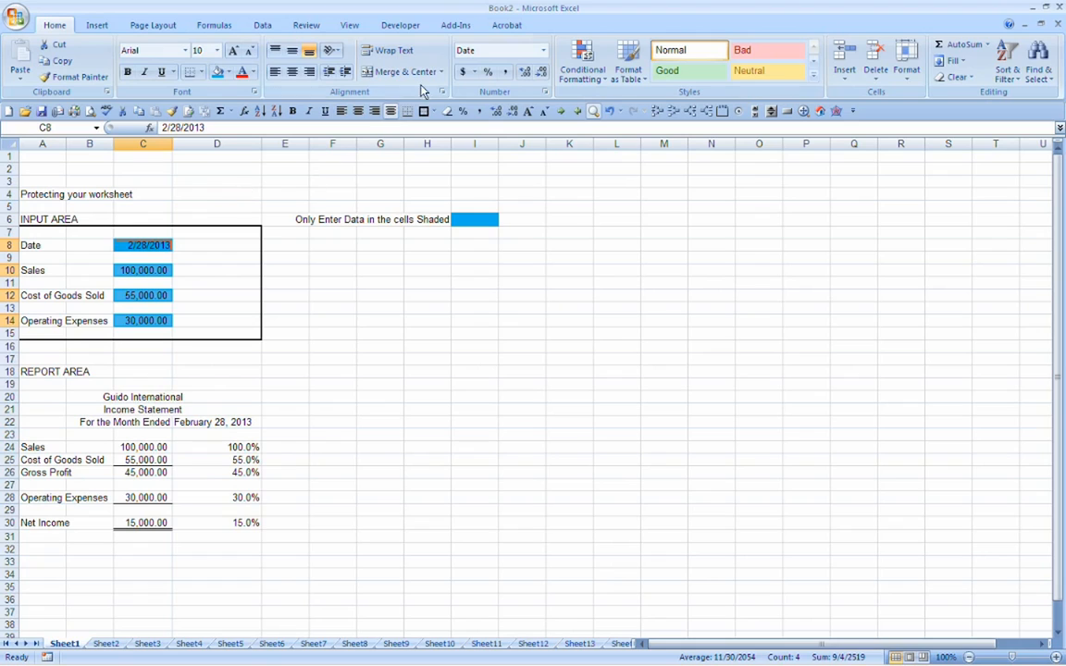
left_click(442, 92)
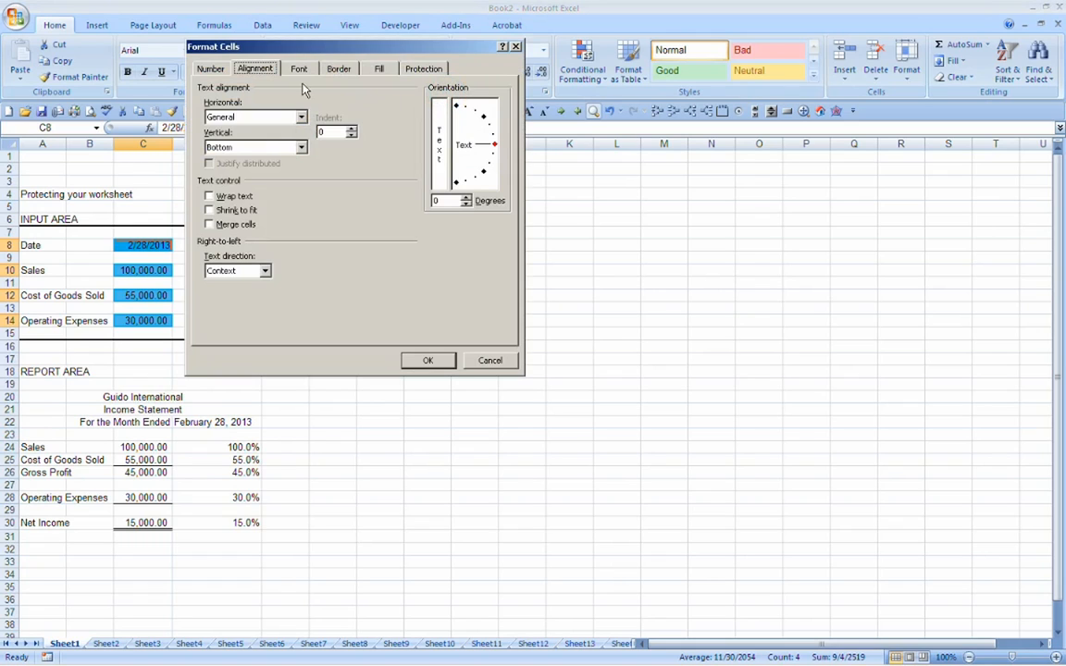
left_click(416, 69)
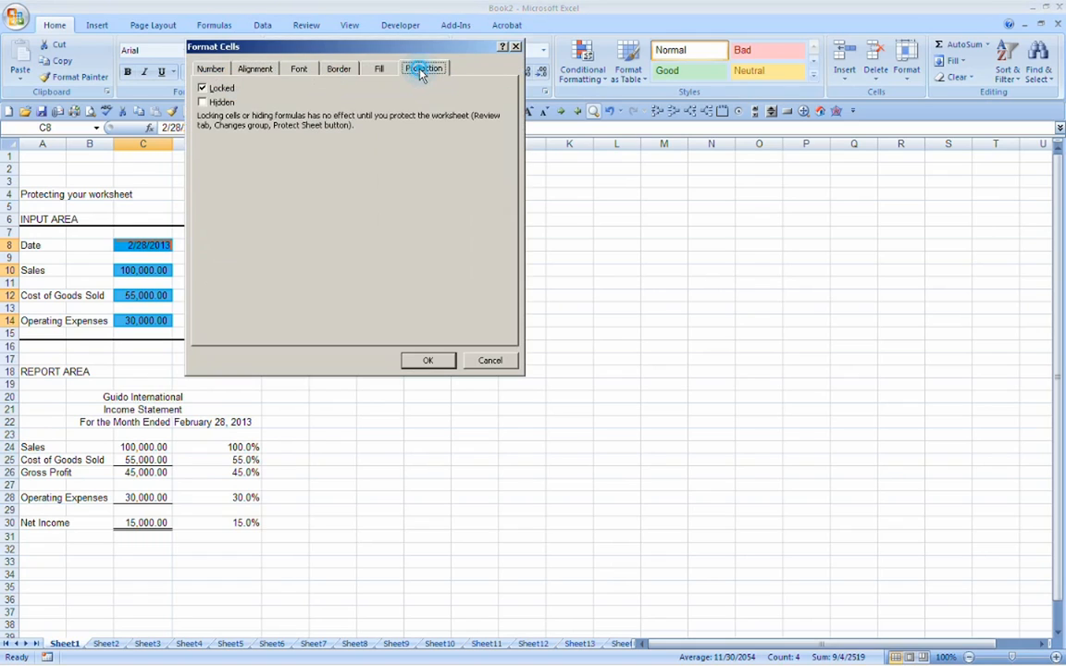
left_click(202, 89)
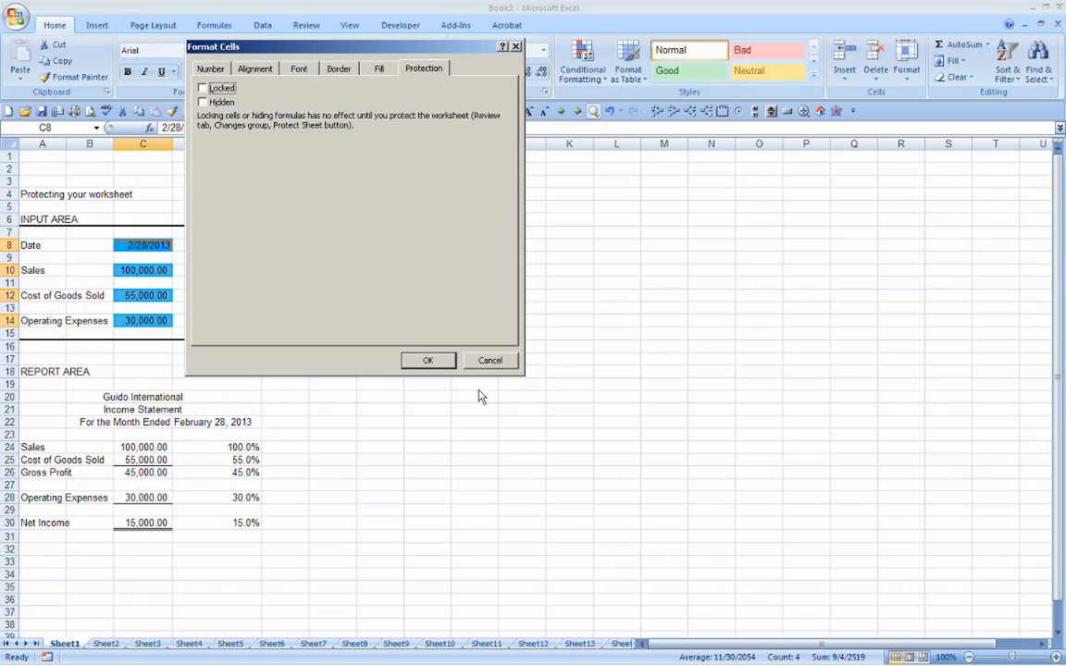
left_click(431, 362)
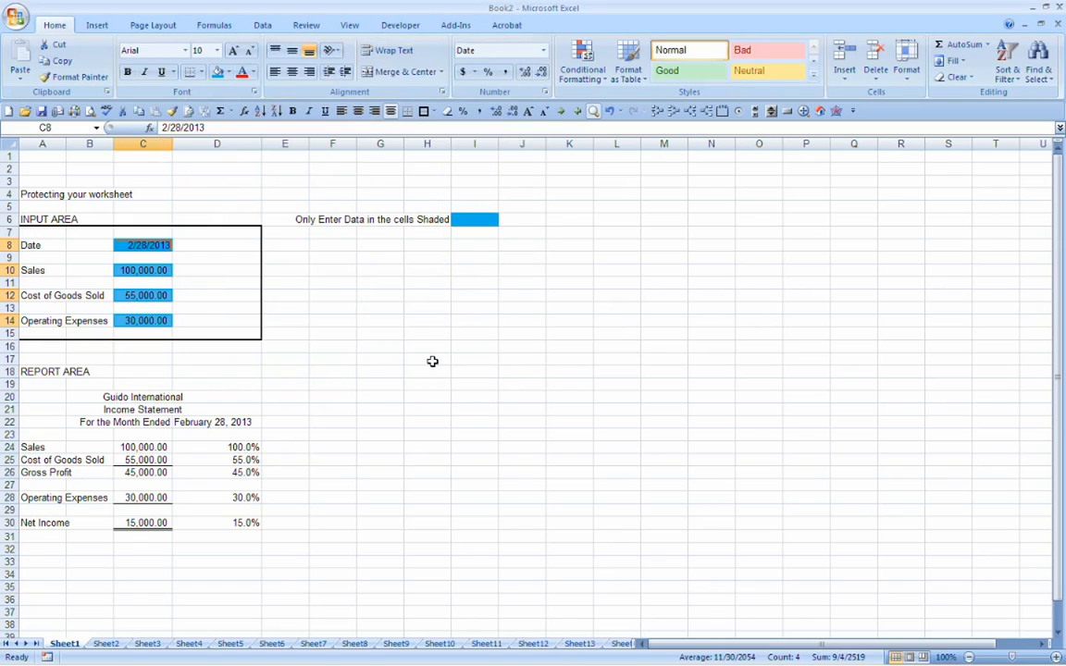
left_click(180, 330)
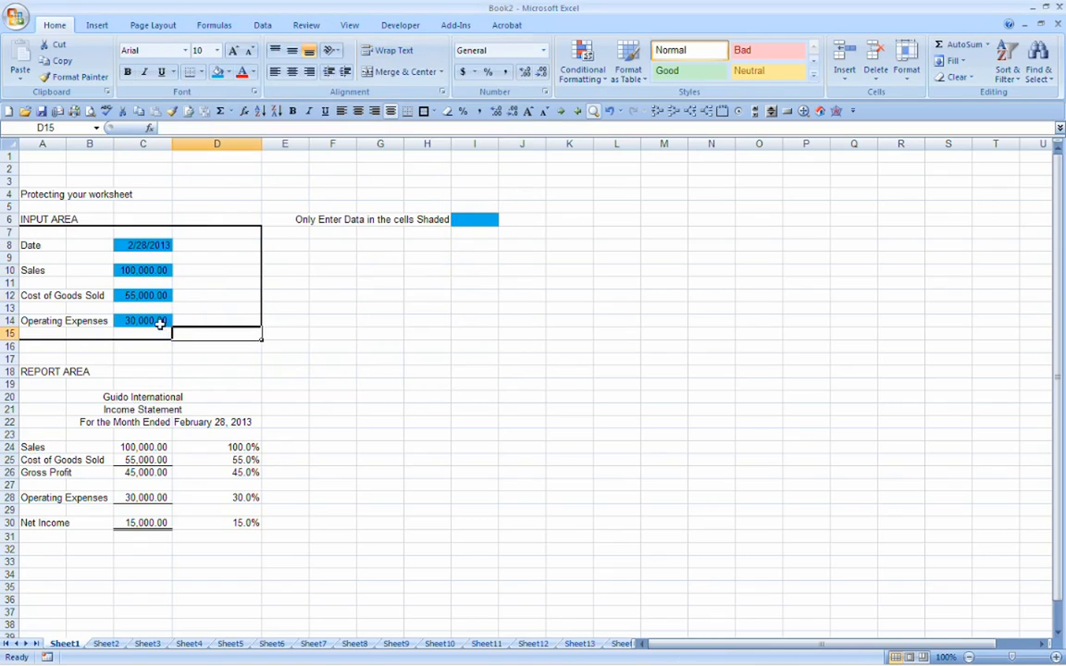
- Overwrite the report's Sales formula in C24 with 90,000 on the unprotected sheet, and undo the change
left_click(146, 447)
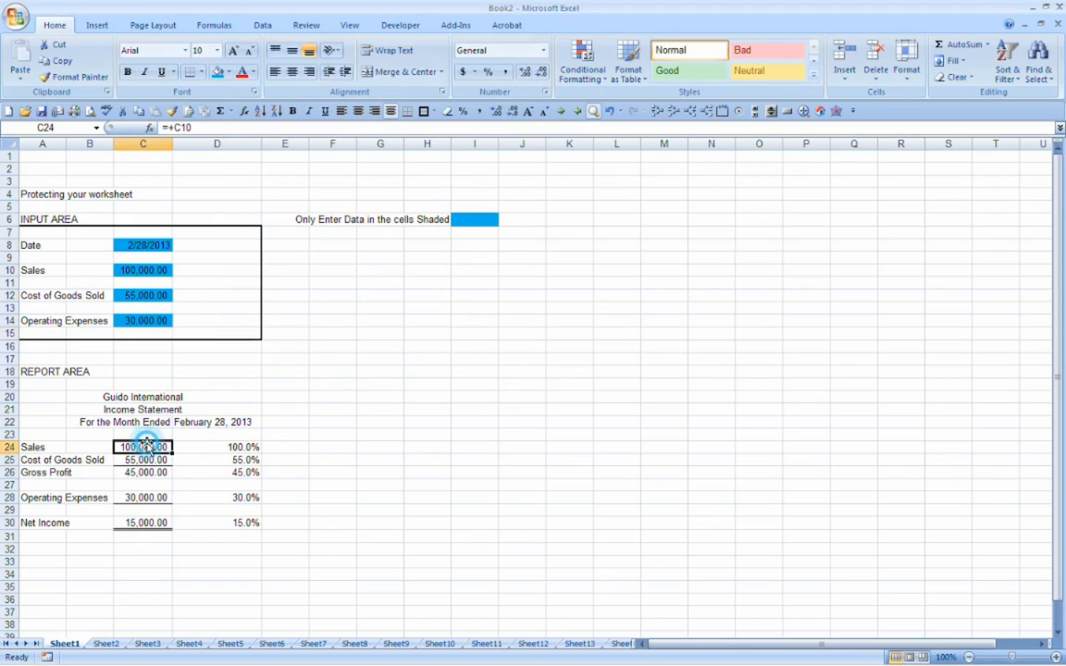
type("90")
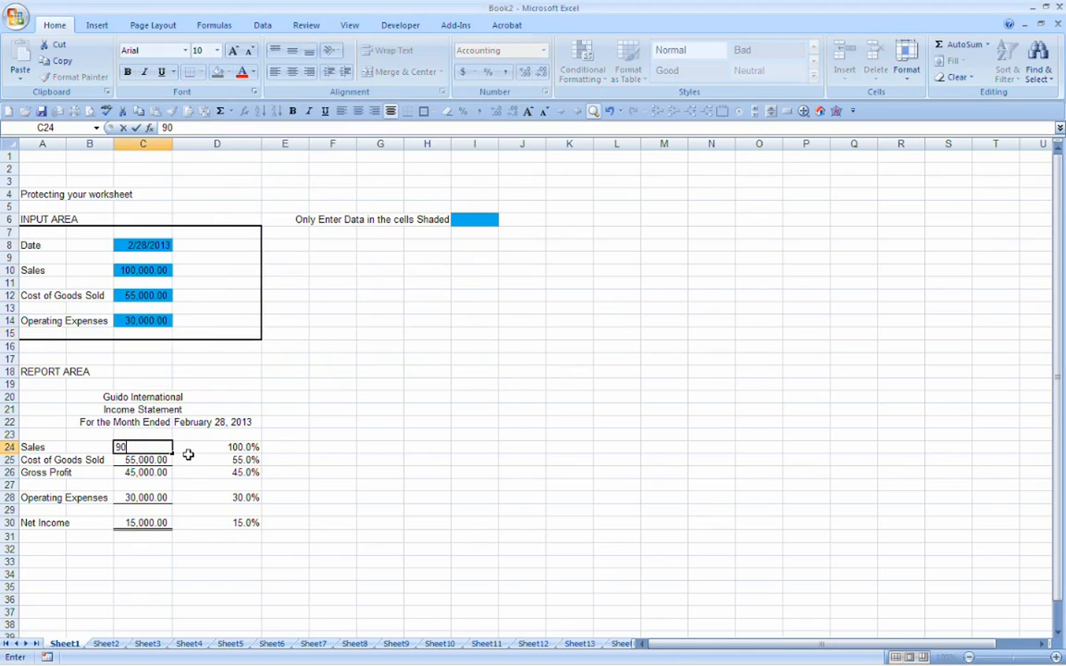
type(",000")
key("Return")
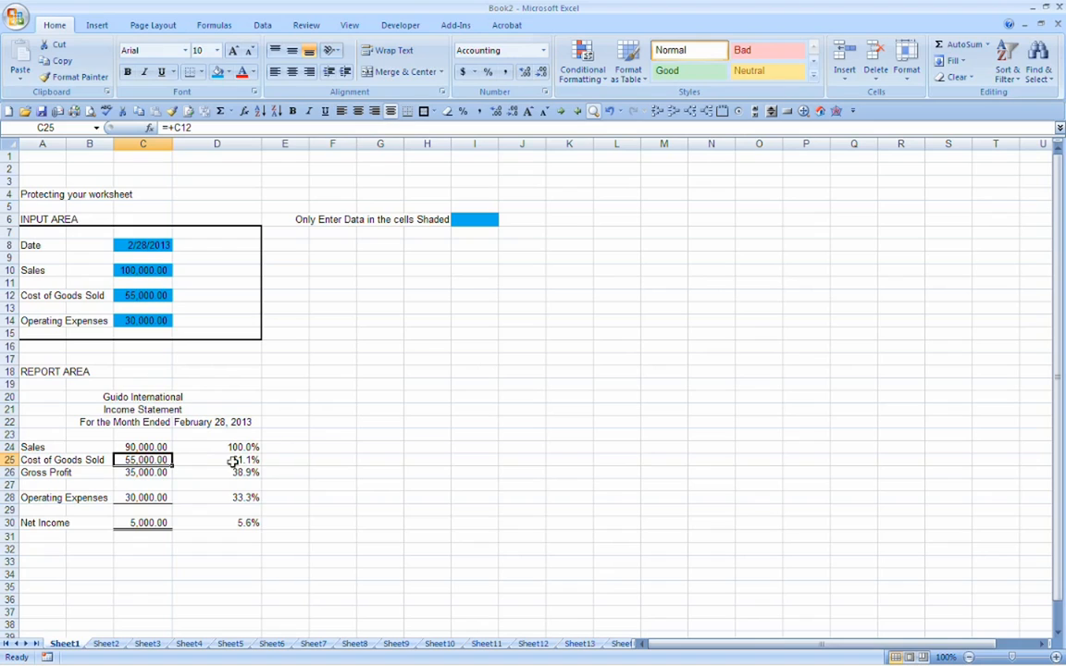
left_click(610, 111)
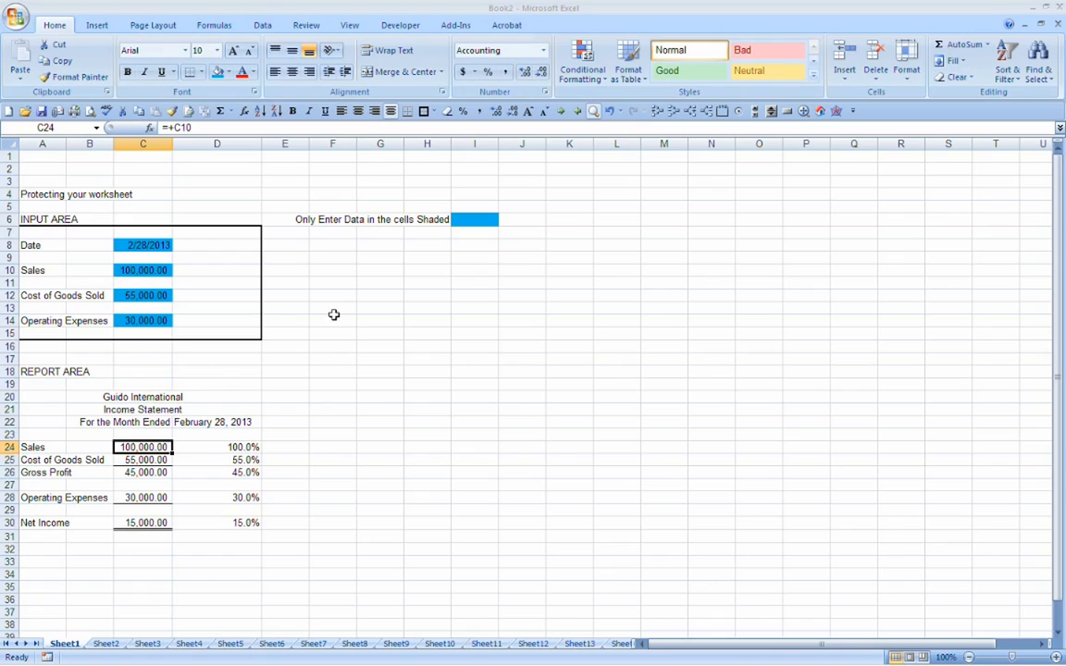
- Review the permission options and protect the sheet without a password, allowing users to select both locked and unlocked cells
left_click(311, 25)
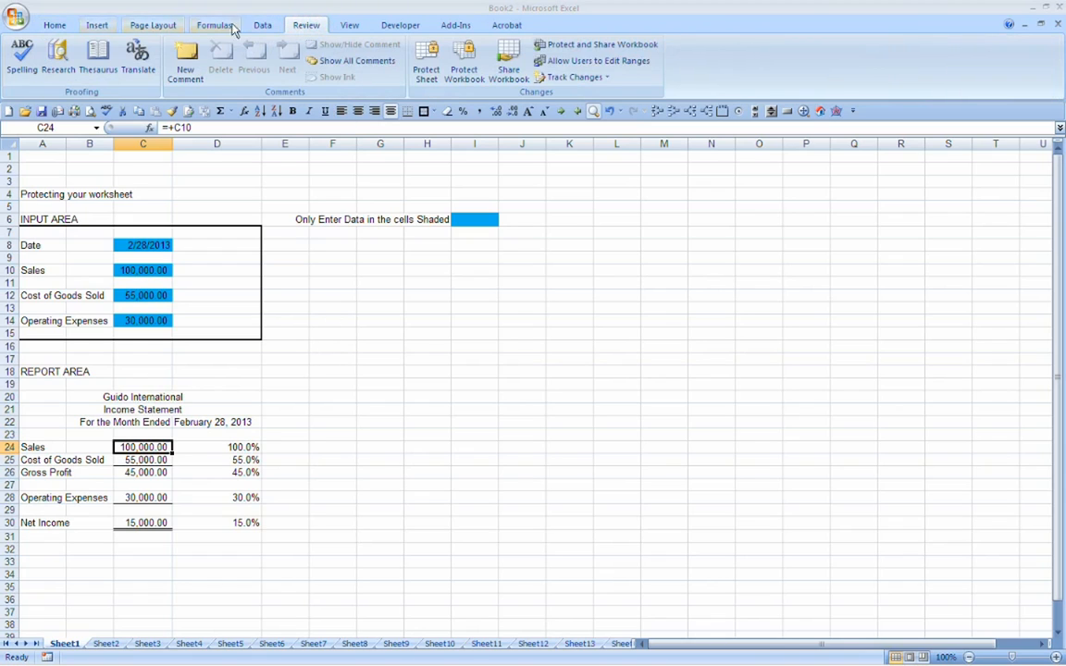
left_click(428, 68)
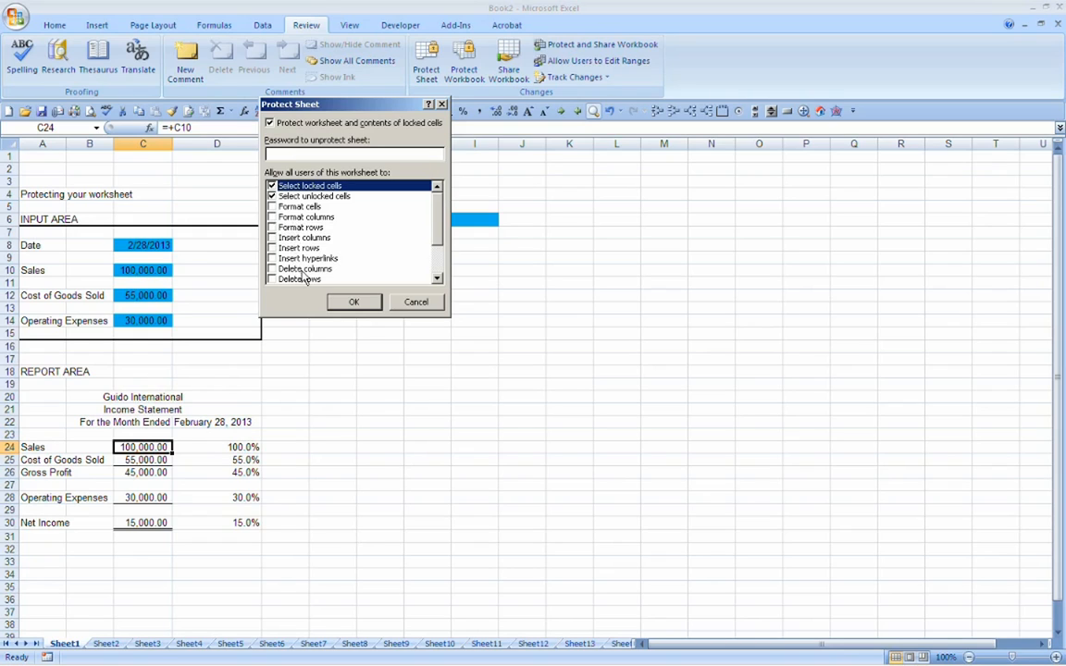
left_click(437, 278)
left_click(437, 277)
left_click(436, 278)
left_click(436, 277)
left_click(437, 278)
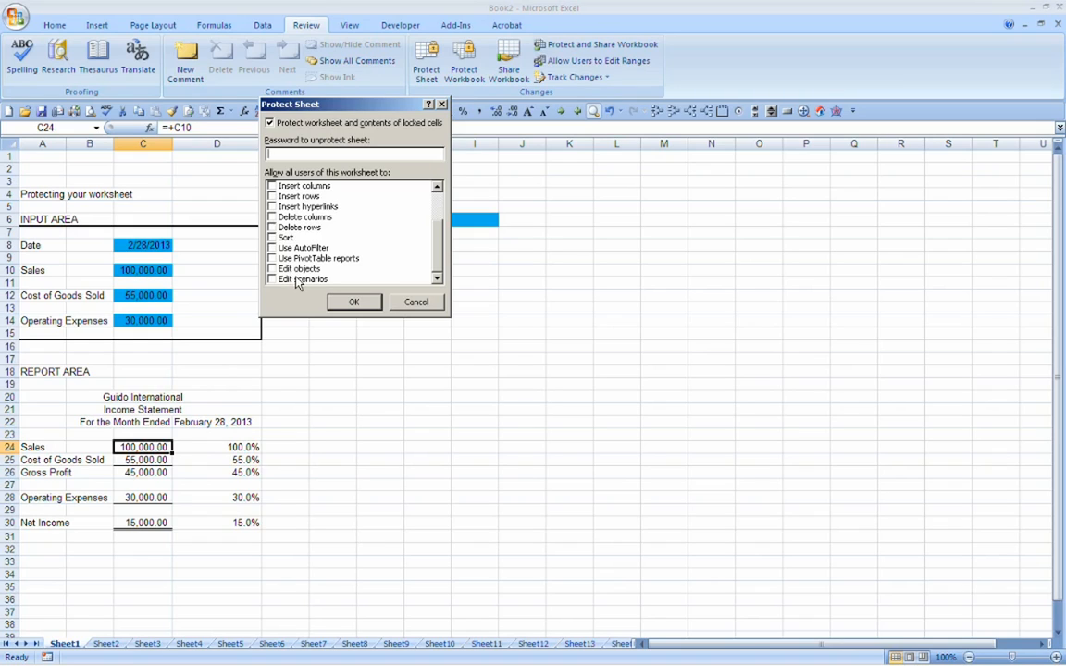
scroll(297, 283, "up", 2)
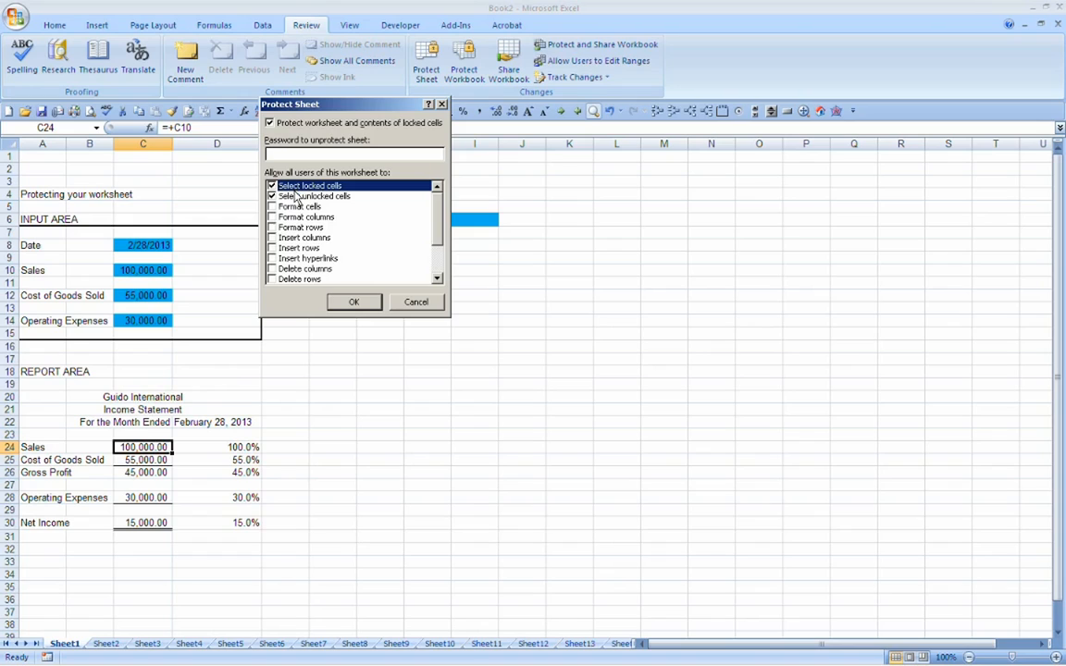
left_click(273, 186)
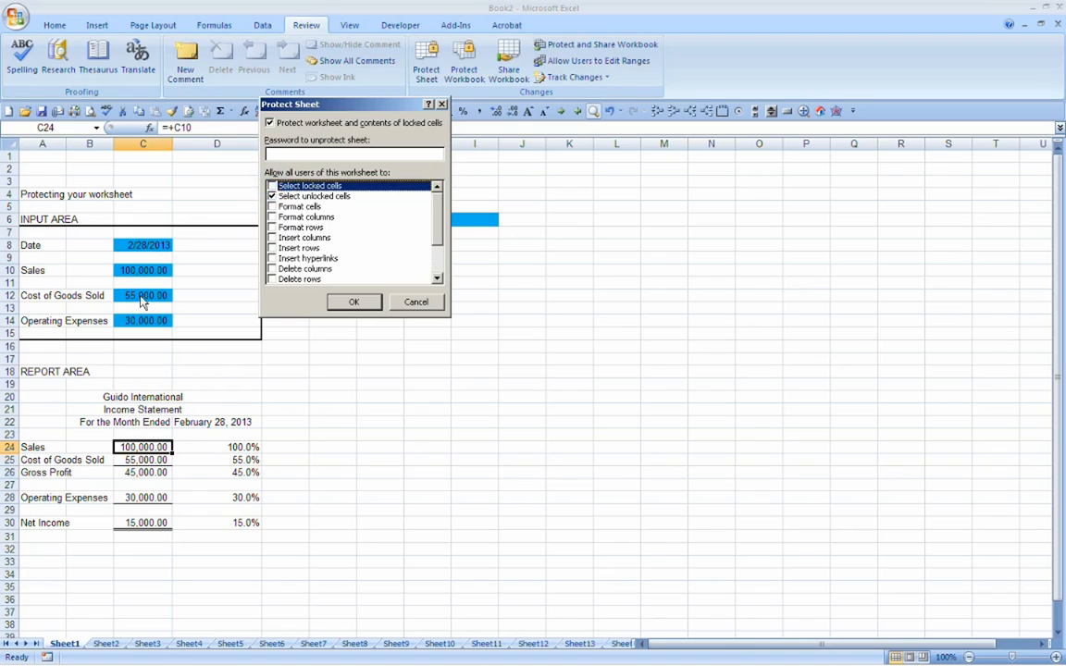
left_click(273, 186)
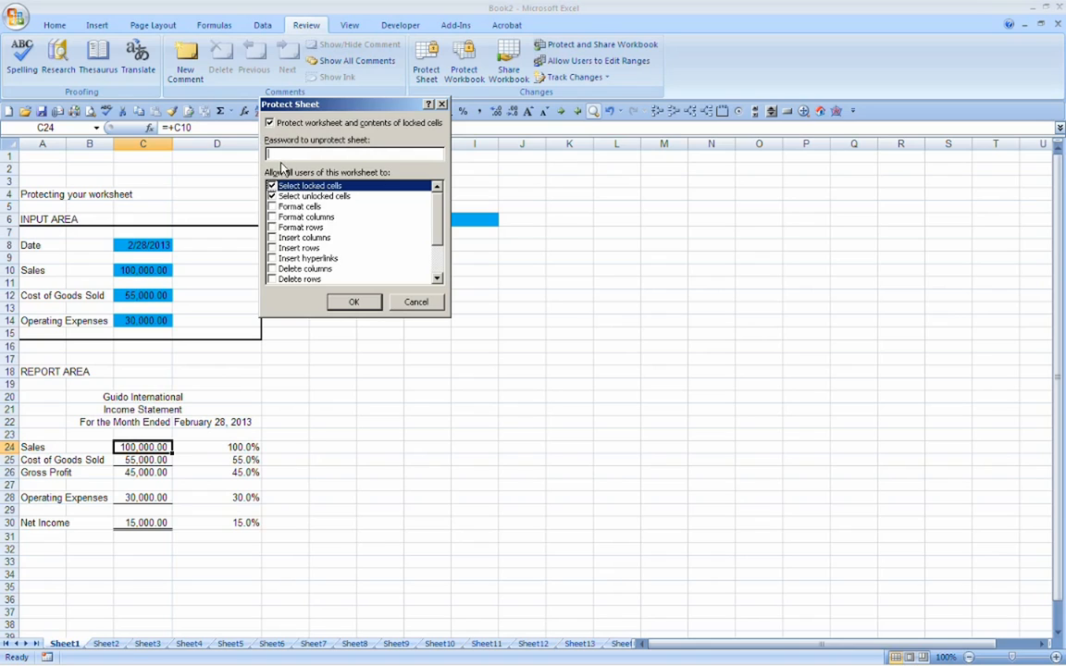
left_click(354, 303)
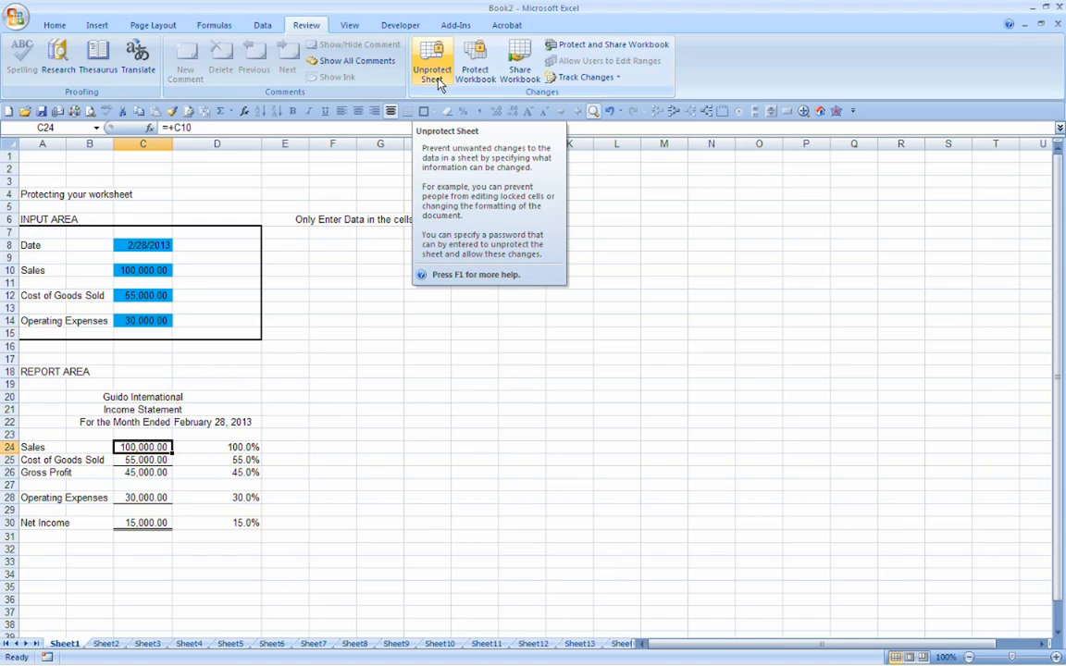
- Check whether locked cells can be selected on the protected sheet, in the blank range, the report area and the input area's labels
left_click(333, 333)
left_click(475, 358)
left_click(520, 485)
left_click(216, 523)
left_click(139, 460)
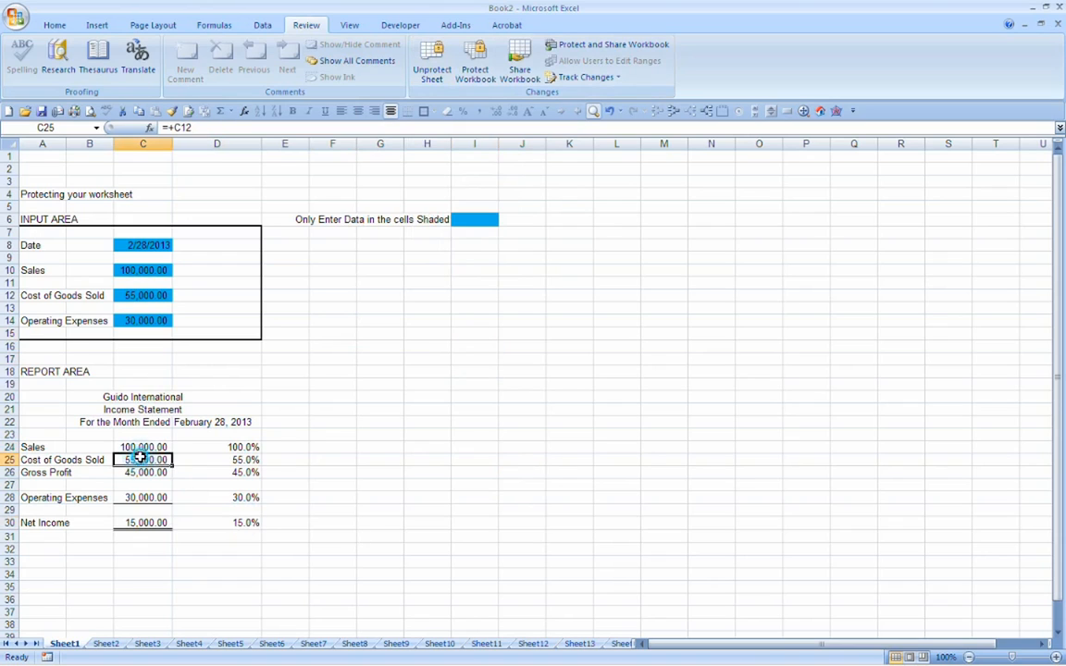
left_click(137, 383)
left_click(135, 308)
left_click(88, 245)
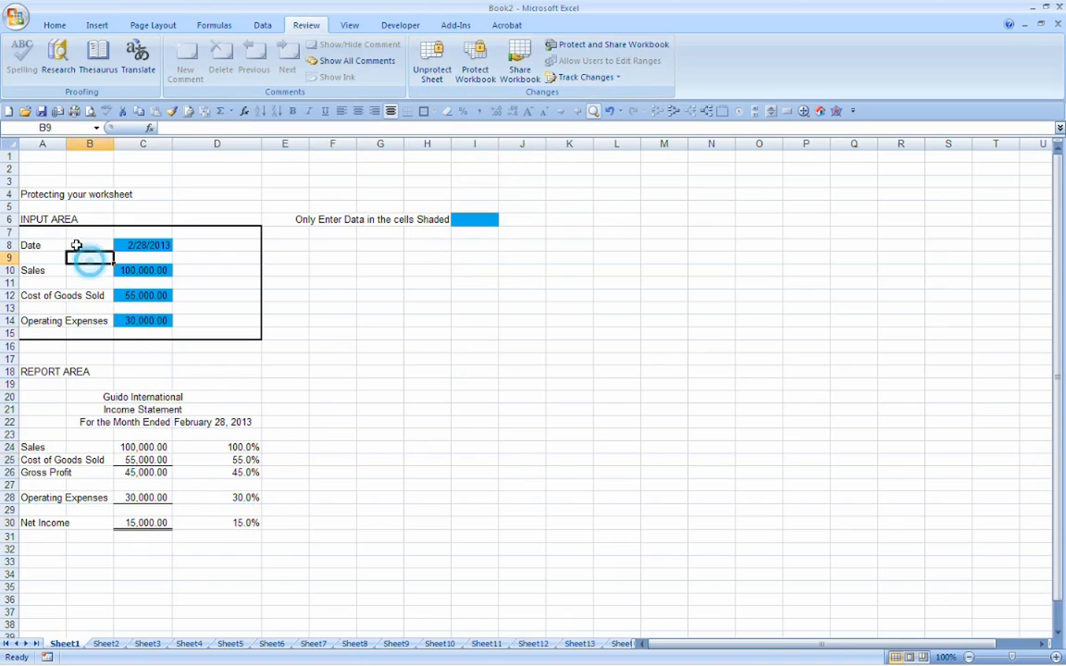
left_click(48, 221)
- Try to delete the report's Sales formula in C24, and remove the sheet protection
left_click(130, 446)
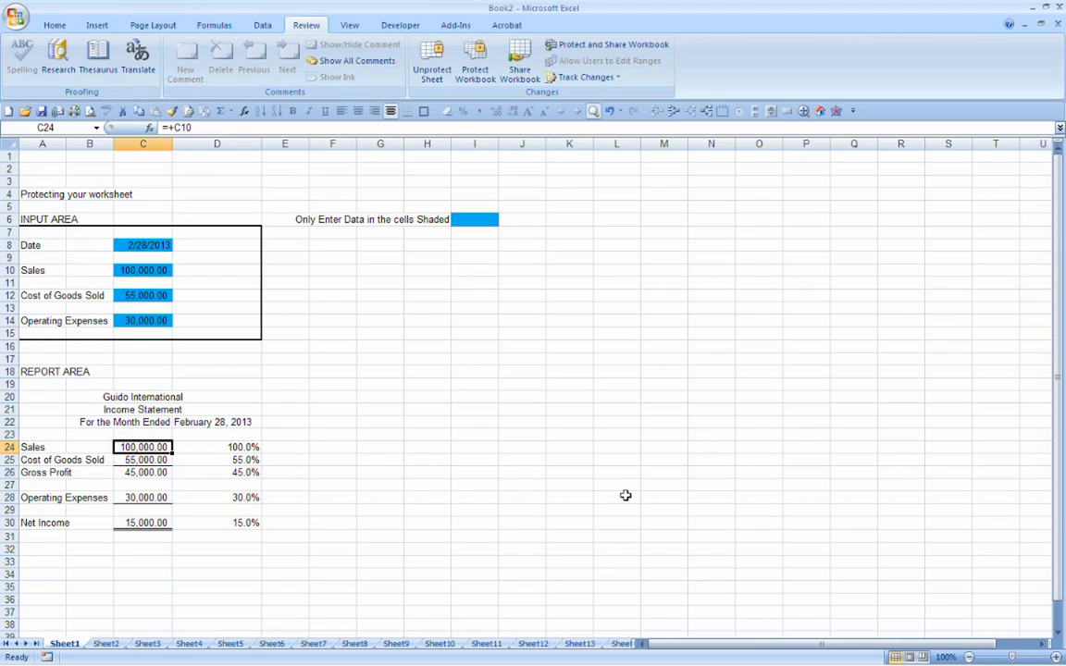
key("Delete")
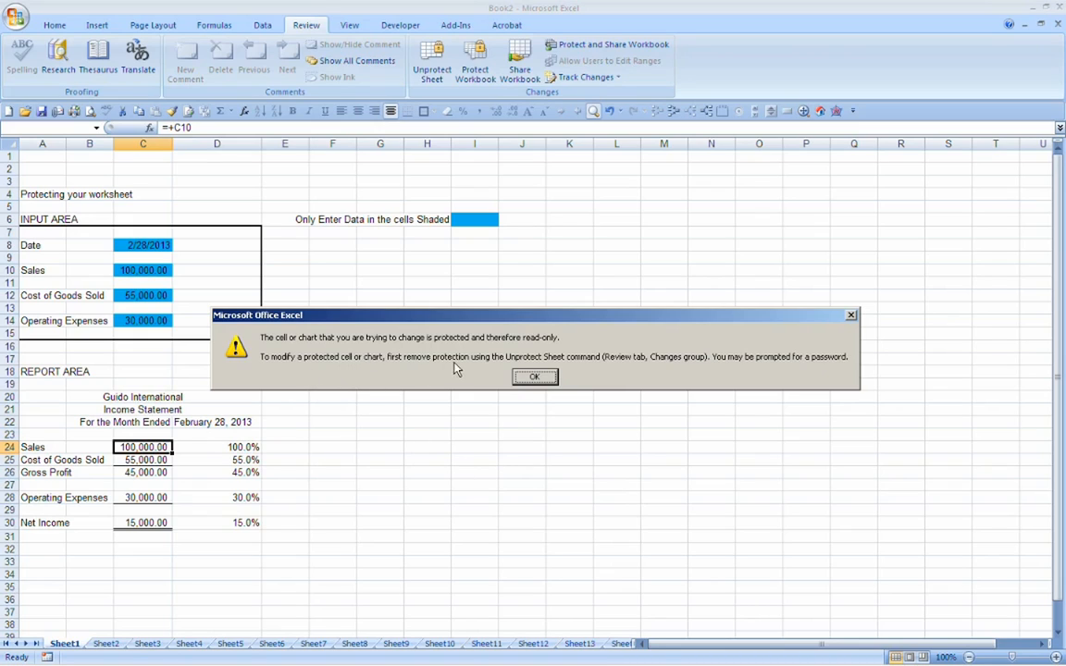
left_click(543, 372)
left_click(533, 378)
left_click(307, 25)
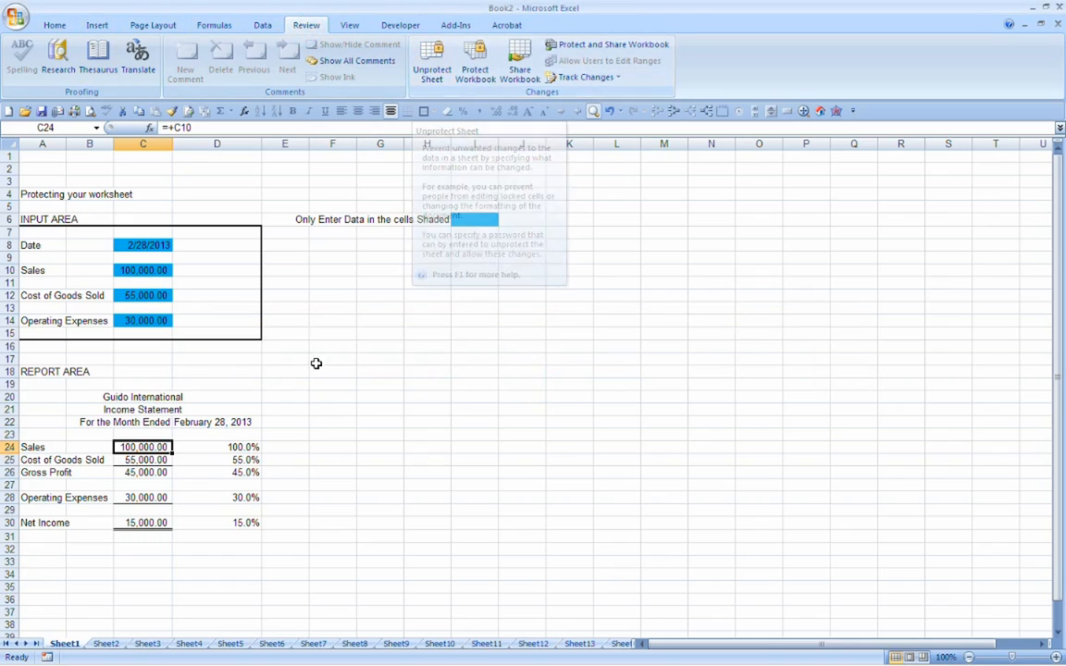
left_click(433, 81)
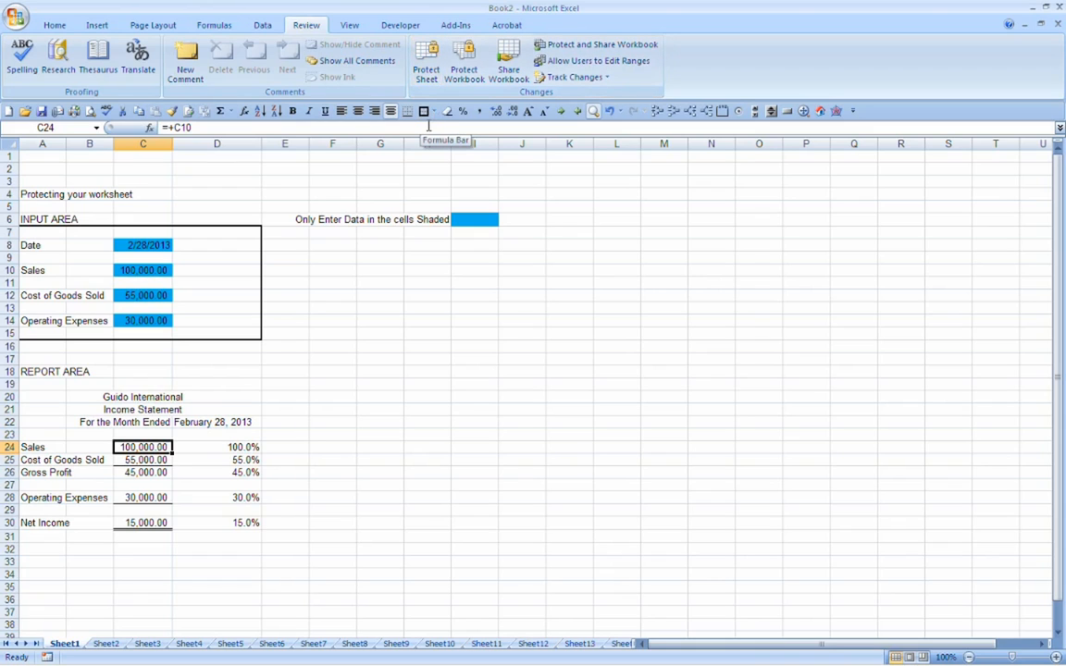
- Protect the sheet with a password, re-entering the password to confirm it, and try to edit a report cell
left_click(426, 63)
type("1")
left_click(358, 305)
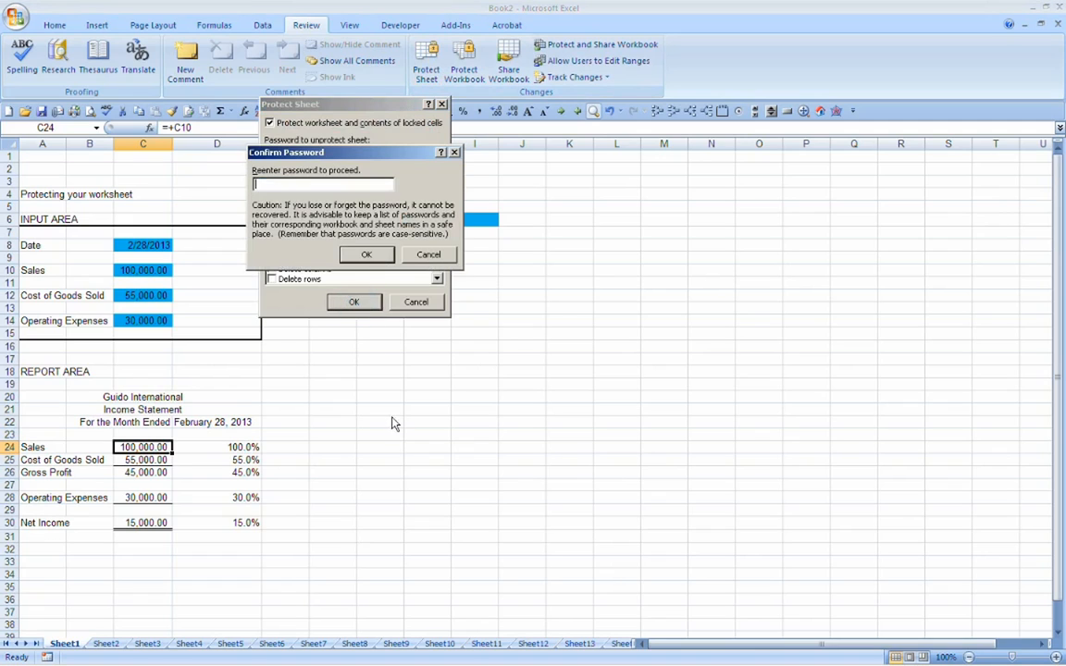
type("1")
left_click(364, 255)
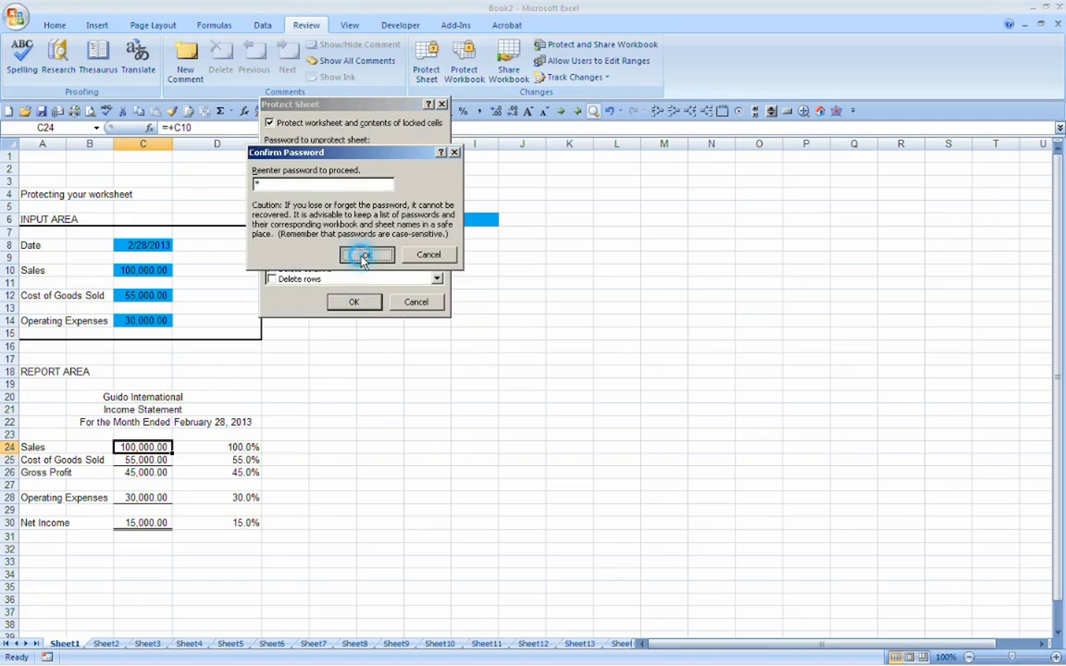
double_click(237, 425)
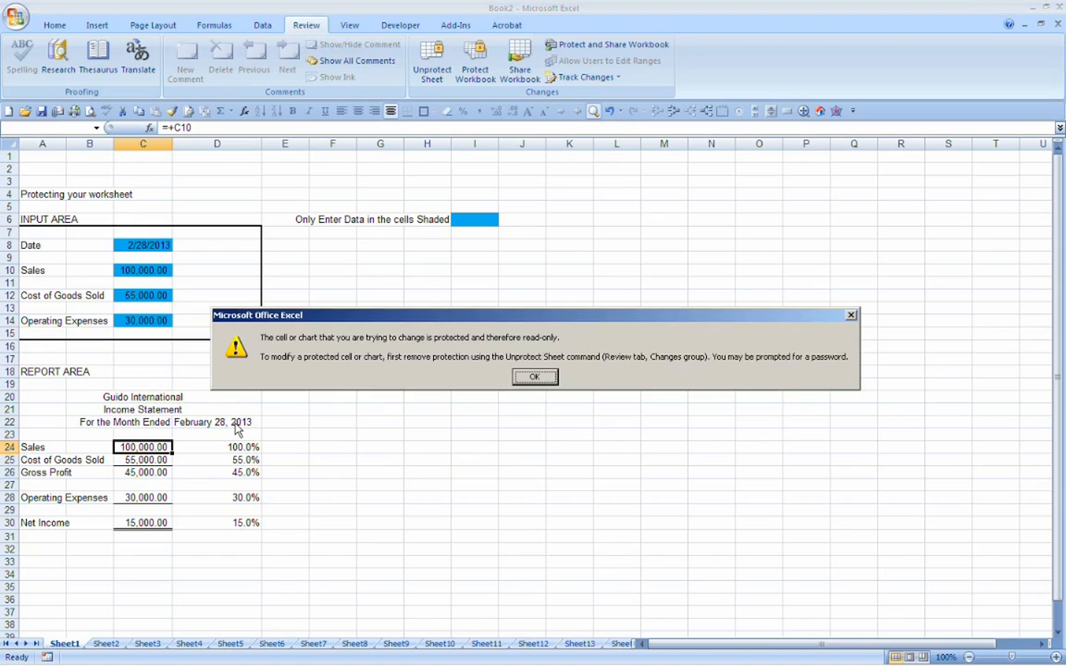
key("Return")
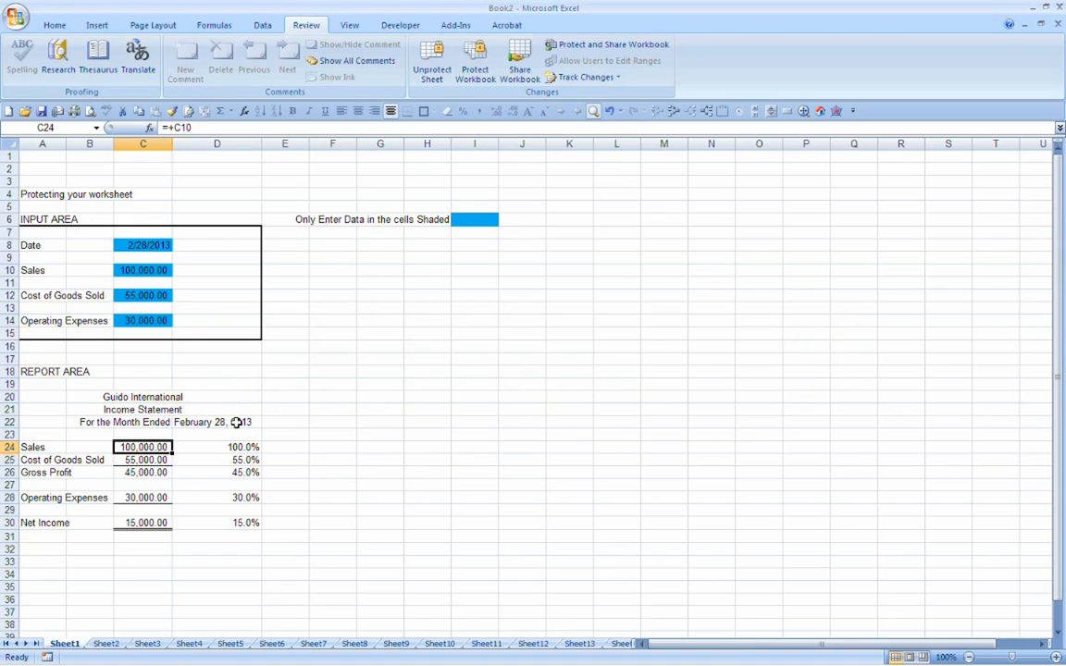
- Unprotect the sheet with its password and protect it again without one, allowing selection of locked and unlocked cells
left_click(430, 65)
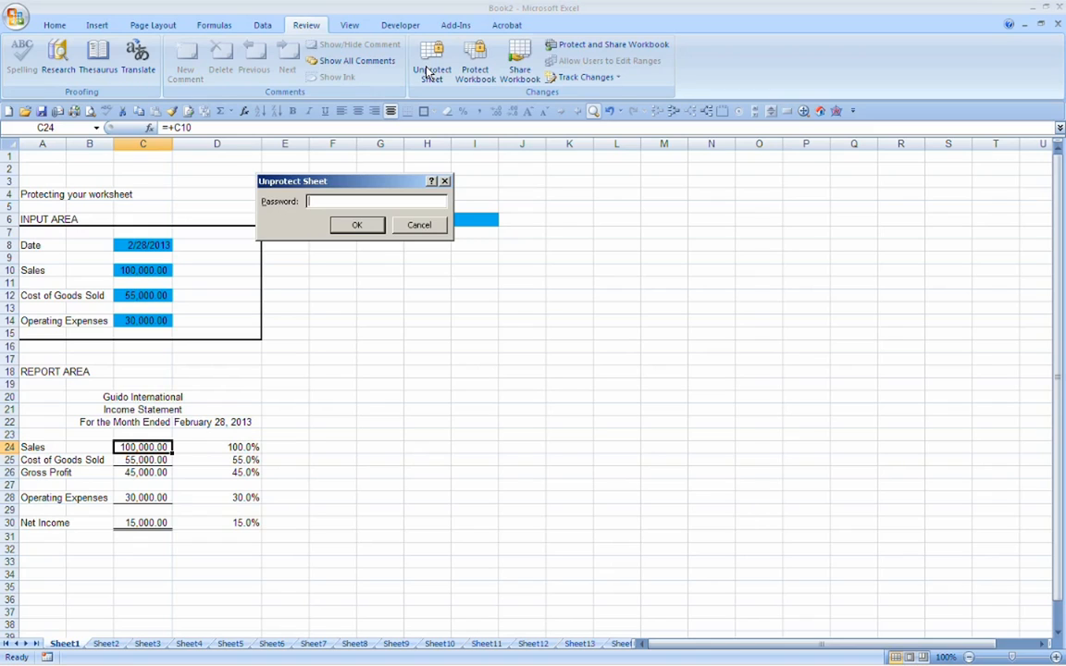
type("1")
left_click(357, 223)
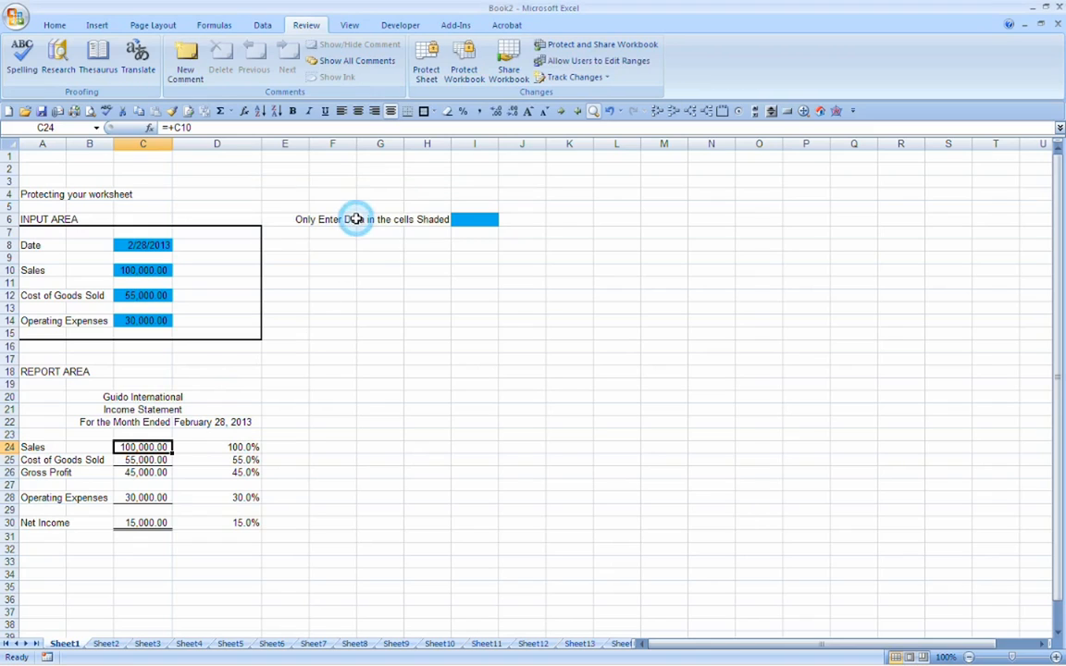
left_click(426, 62)
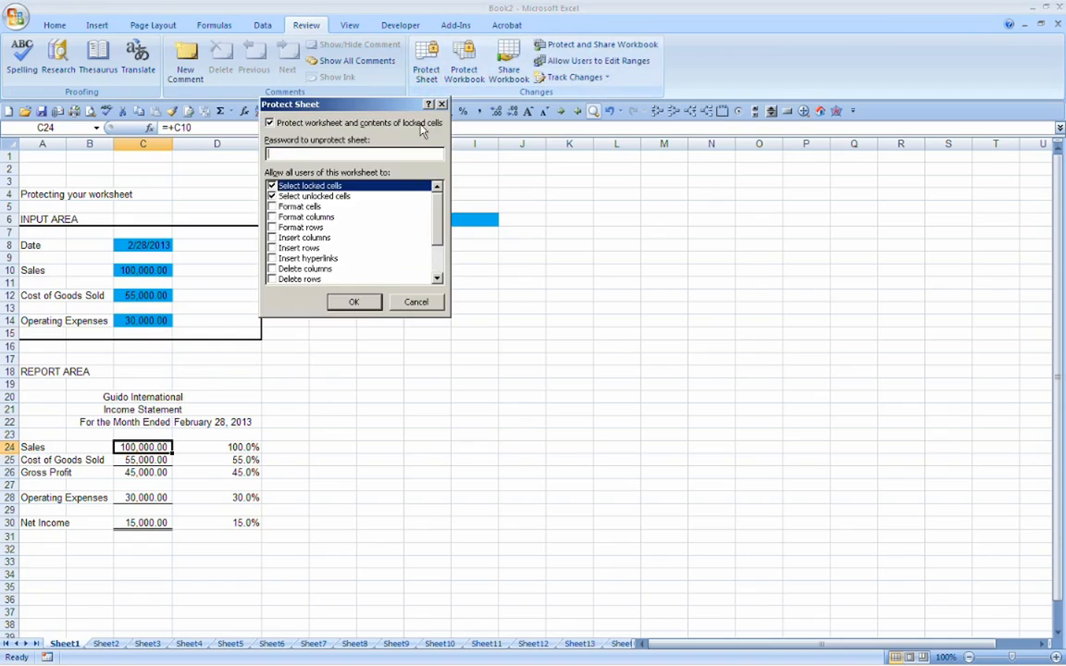
left_click(355, 304)
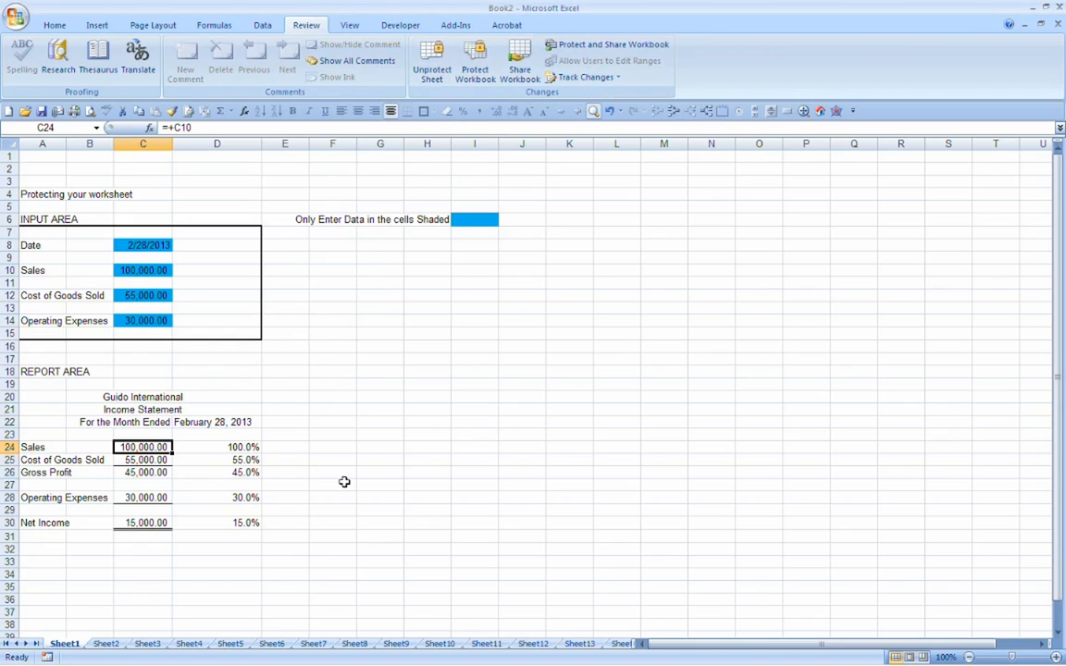
- Check cell navigation on the protected sheet by moving the selection through locked cells from the report area up to D10
key("Up")
key("Up")
key("Up")
key("Up")
key("Up")
key("Up")
key("Up")
key("Up")
key("Up")
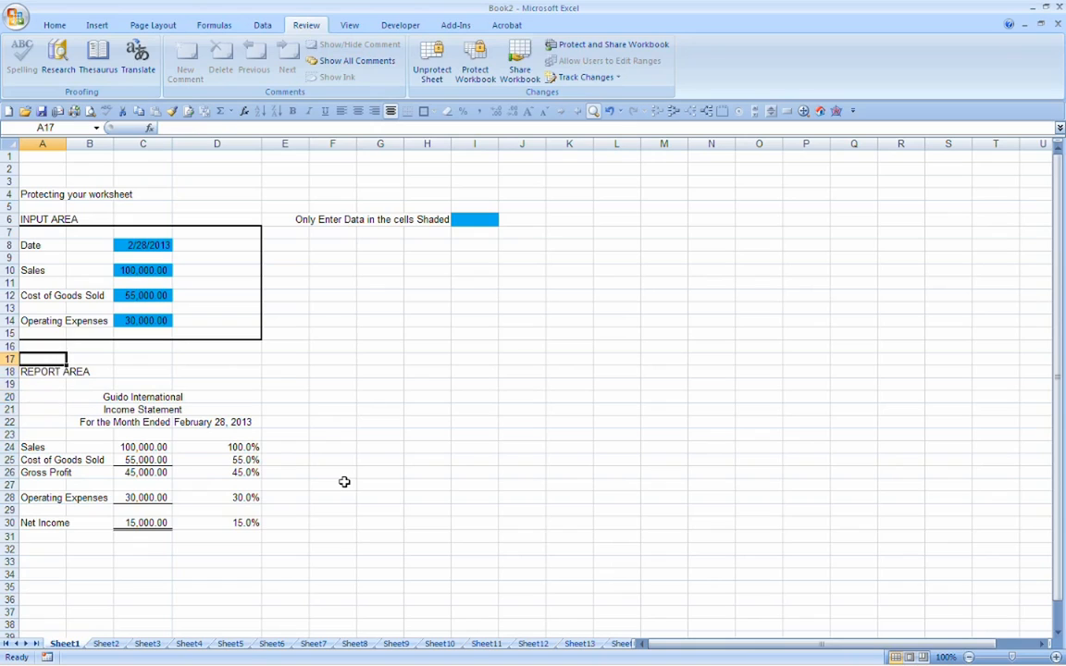
key("Right")
key("Right")
key("Right")
key("Up")
key("Up")
key("Up")
key("Up")
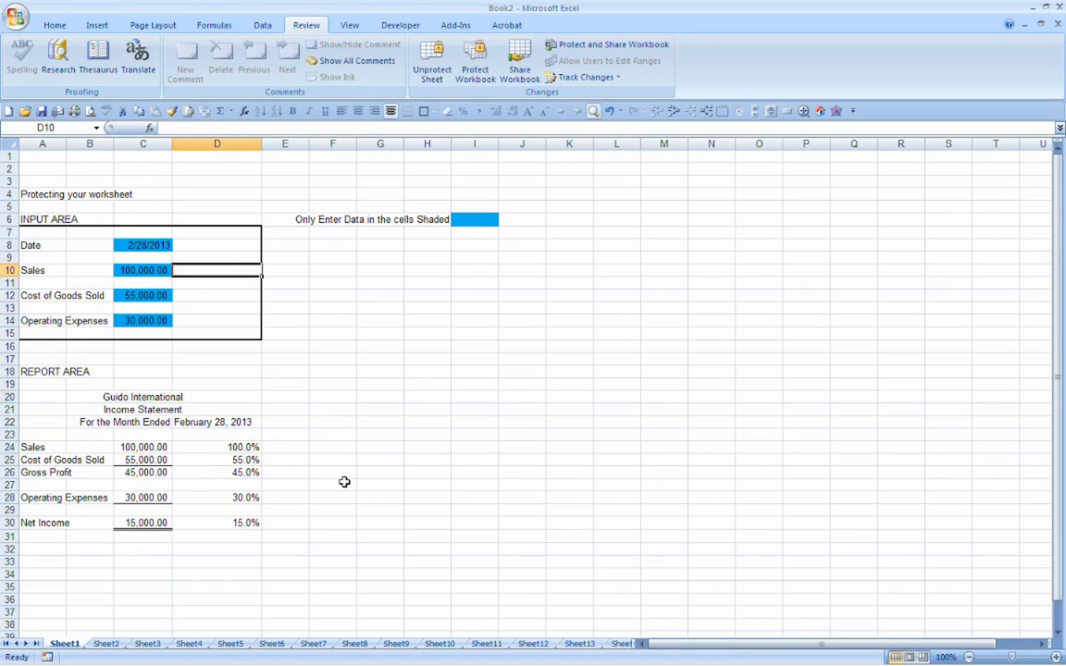
- Try to enter 1 in the locked cell D10, and set the Date input in C8 to 3/31/13
type("1")
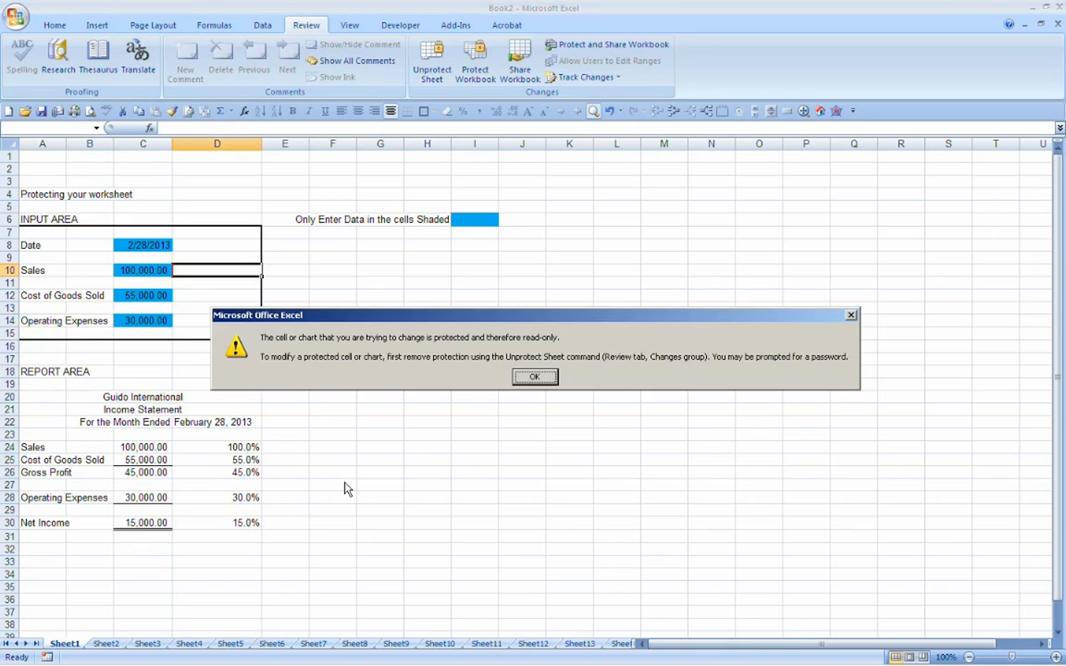
key("Return")
key("Up")
key("Up")
key("Left")
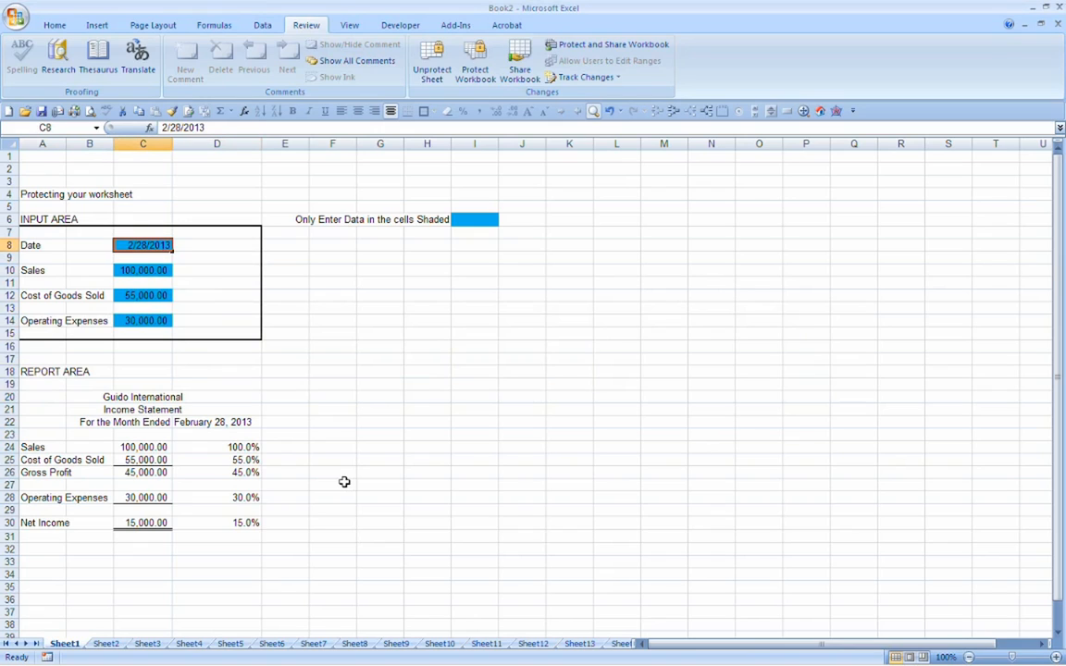
type("3/31/13")
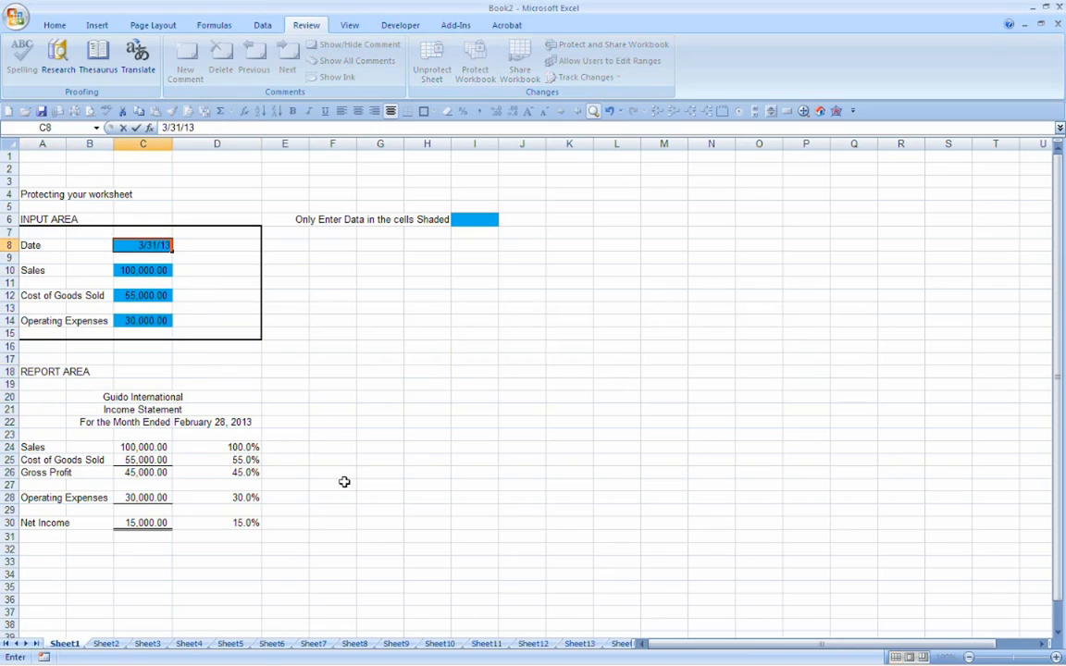
key("Return")
- Set the input area's Sales to 120000, Cost of Goods Sold to 75000 and Operating Expenses to 15,000
key("Down")
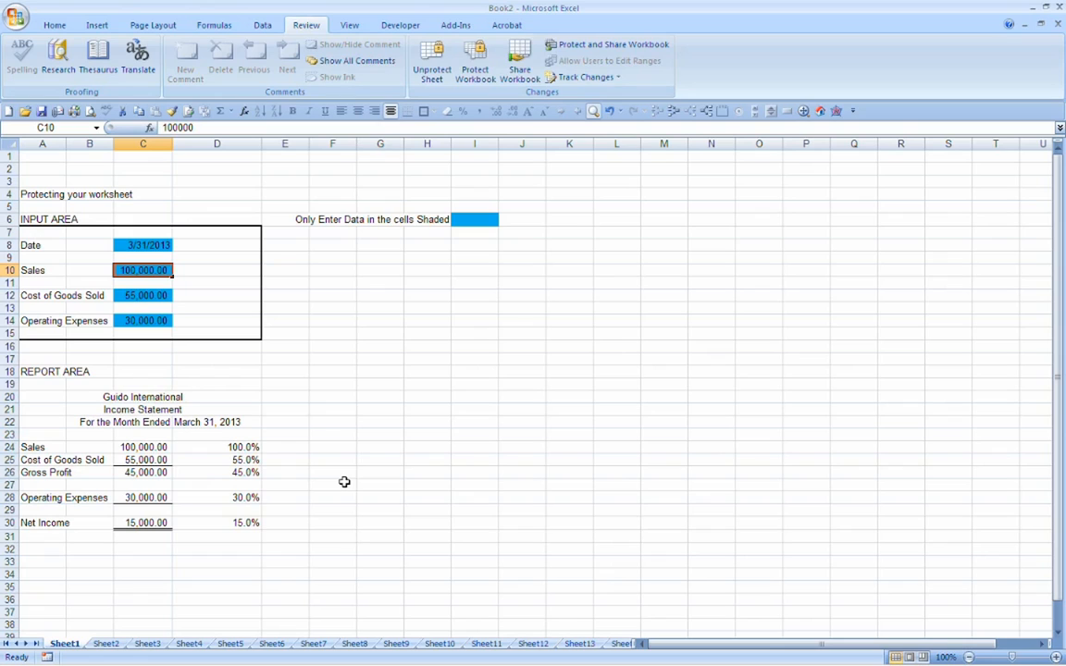
type("120000")
key("Return")
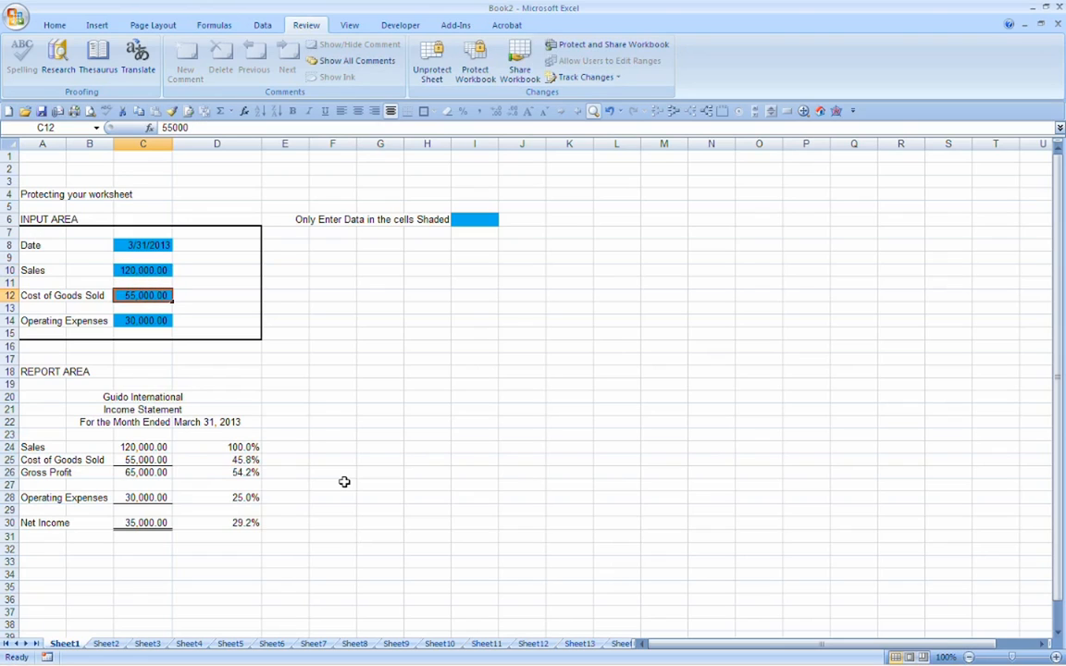
type("75000")
key("Return")
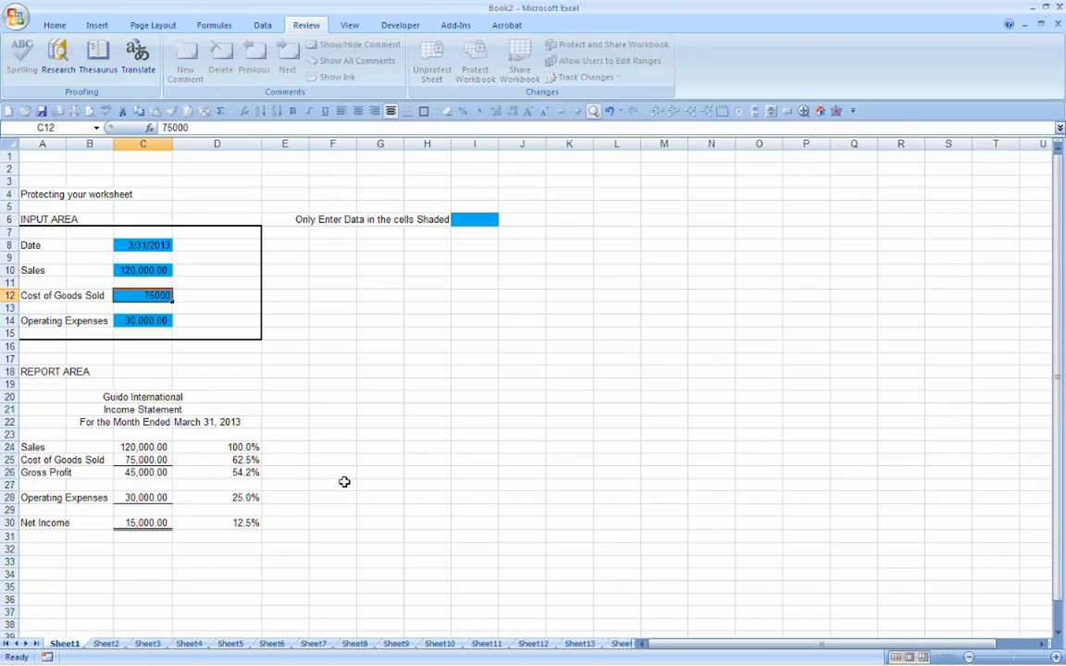
type("15,000")
key("Return")
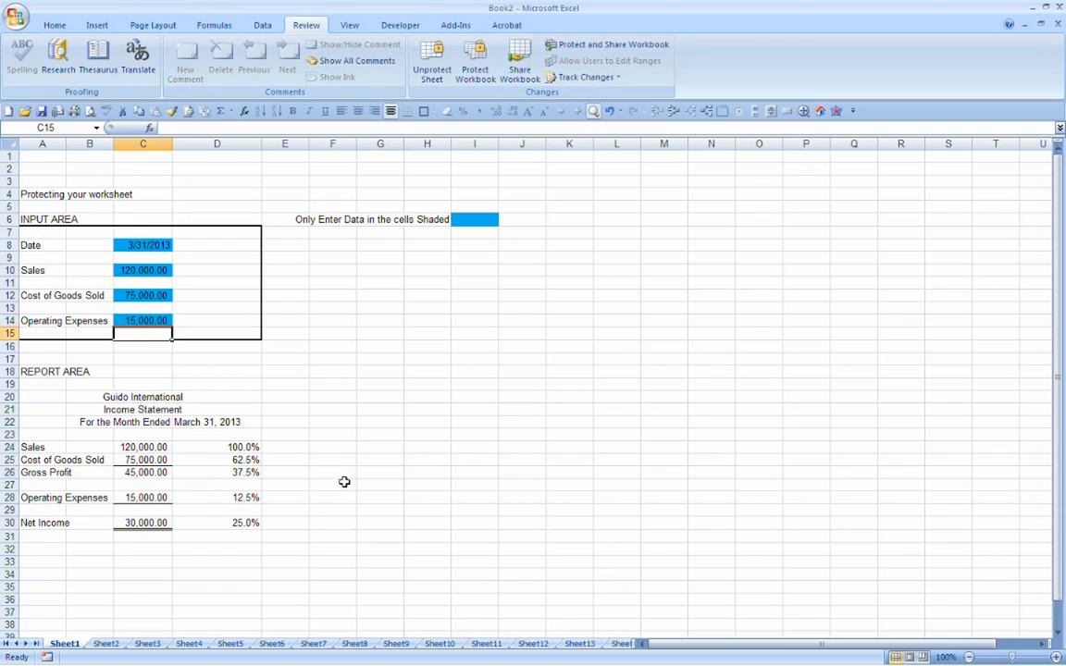
- Try to edit the report's Cost of Goods Sold formula in C25 and delete its percentage formula in D25
left_click_drag(27, 396, 233, 524)
left_click(211, 510)
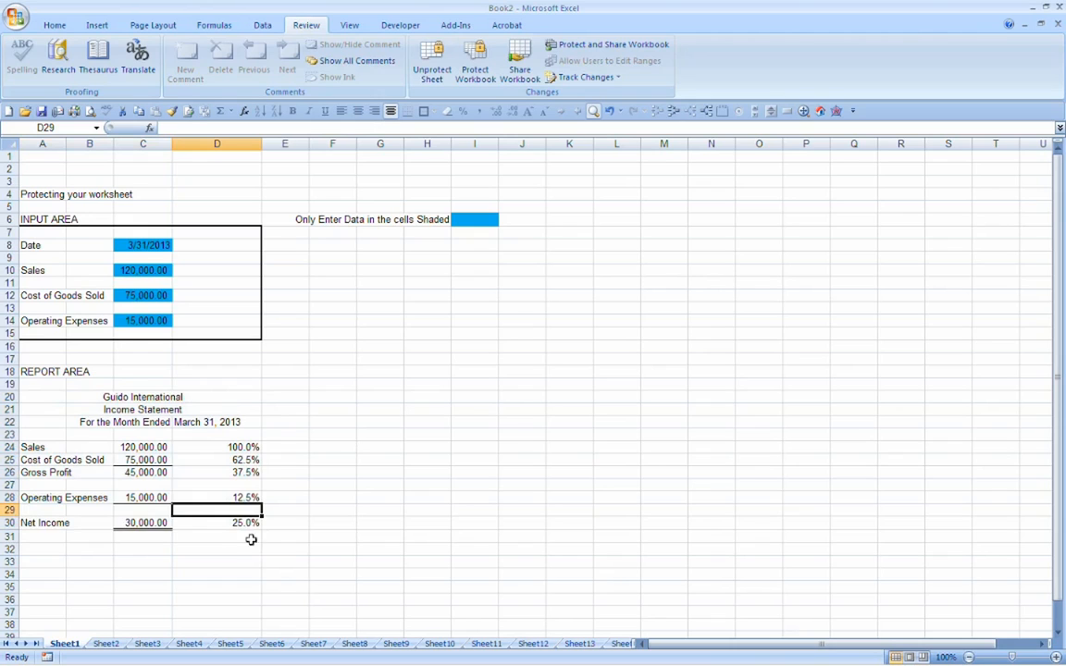
left_click(136, 458)
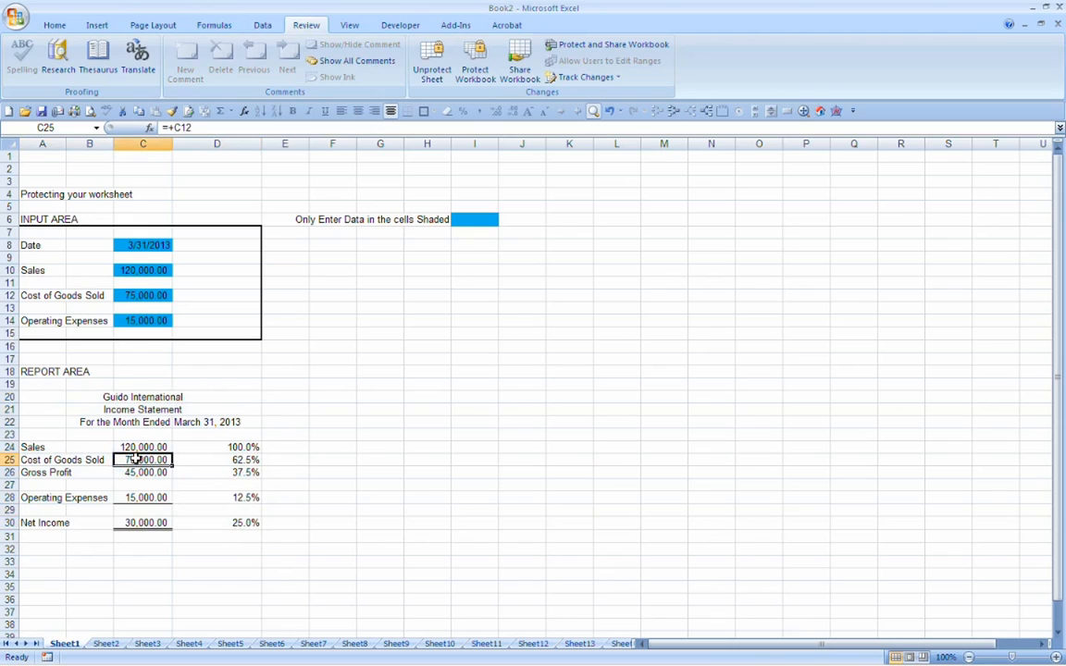
double_click(136, 459)
key("Return")
key("Right")
key("Delete")
key("Return")
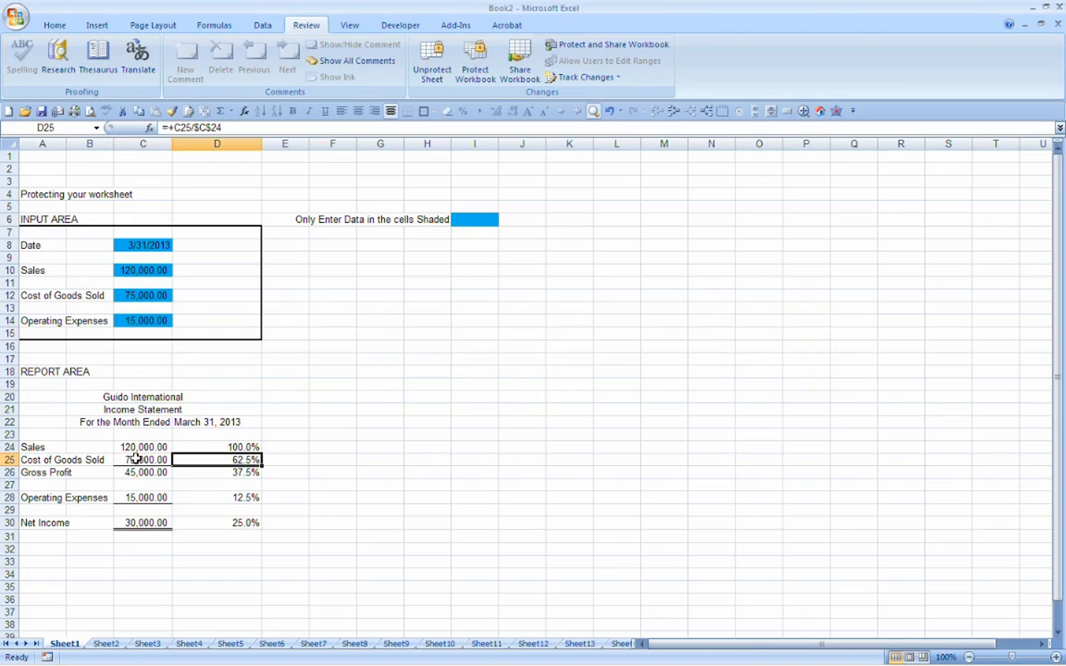